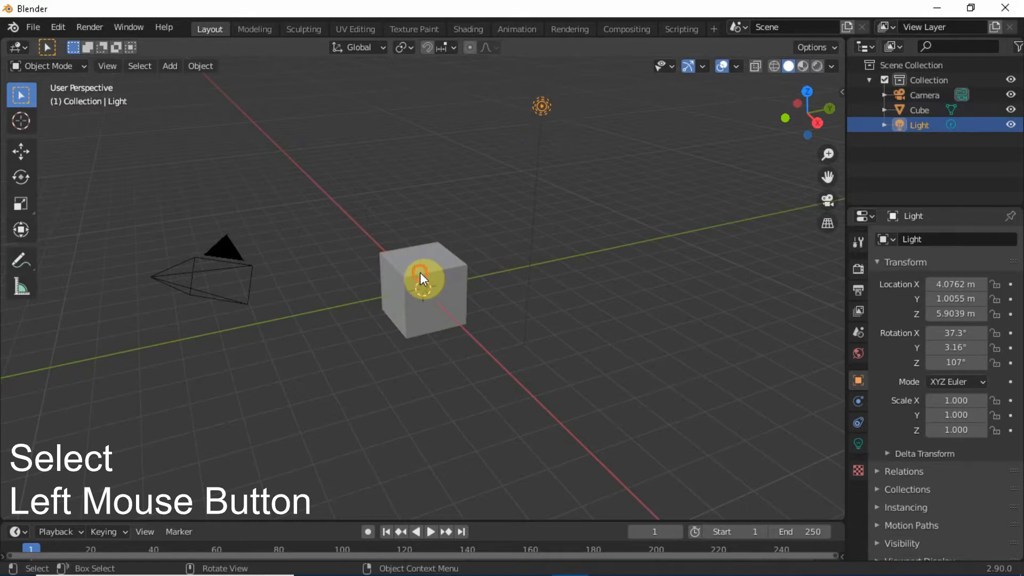
Select the camera, switch the selection to the light, and add the cube to the selection
{"action": "left_click", "coordinate": [224, 277]}
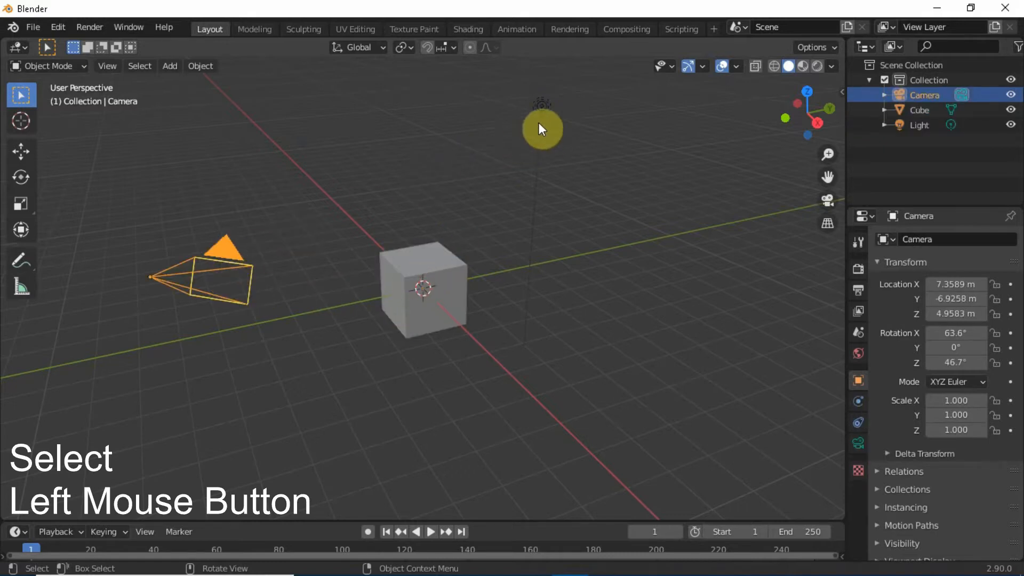
{"action": "left_click", "coordinate": [540, 105]}
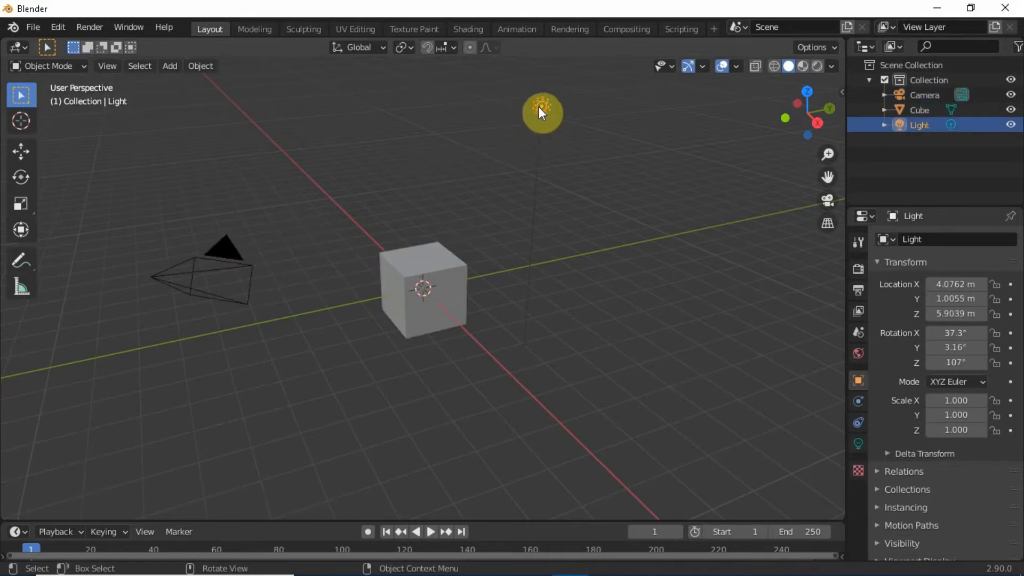
{"action": "key", "text": "shift"}
{"action": "left_click", "coordinate": [427, 258], "text": "shift"}
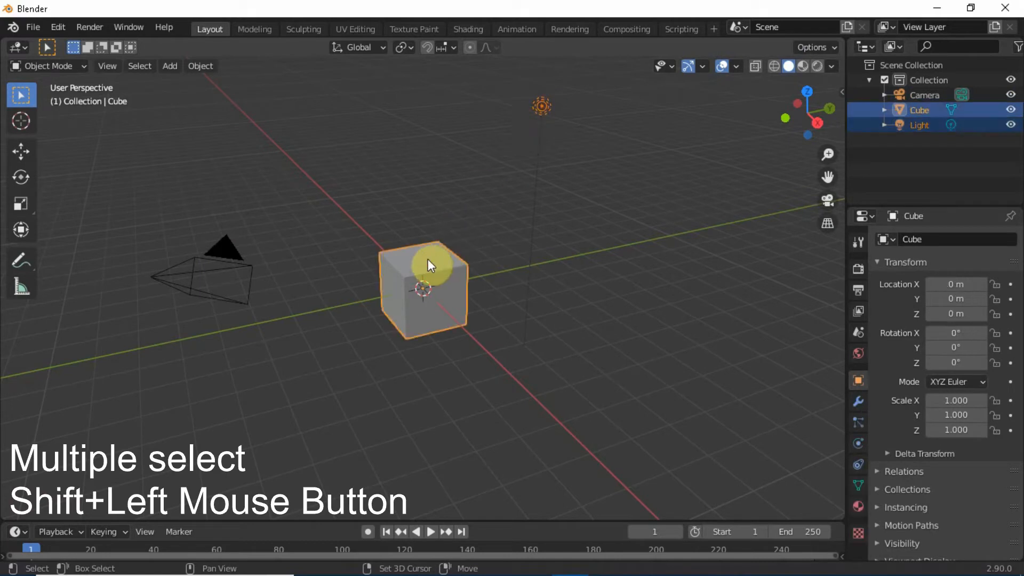
Select only the camera, select all objects in the scene, and deselect everything
{"action": "left_click", "coordinate": [251, 277]}
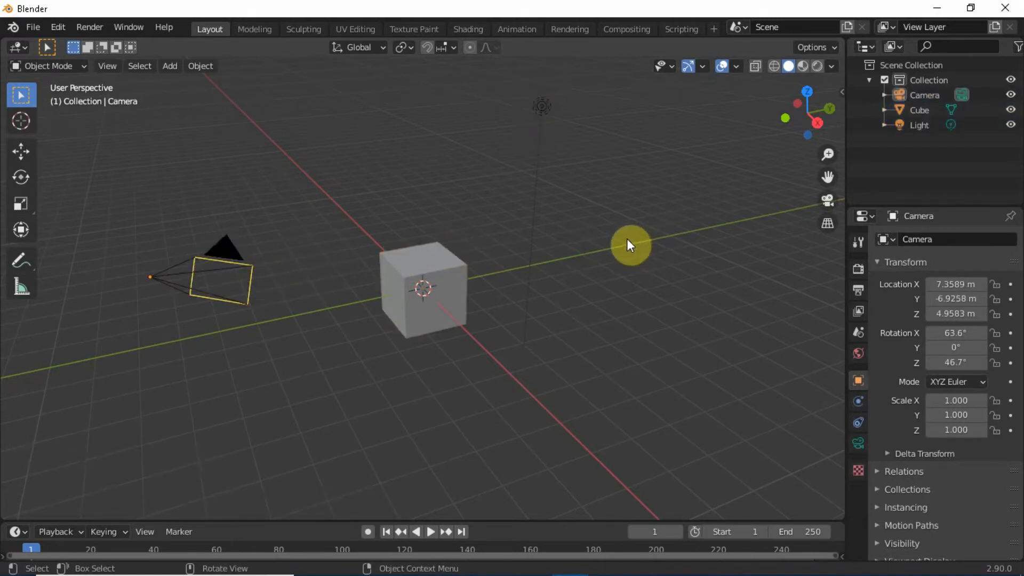
{"action": "key", "text": "a"}
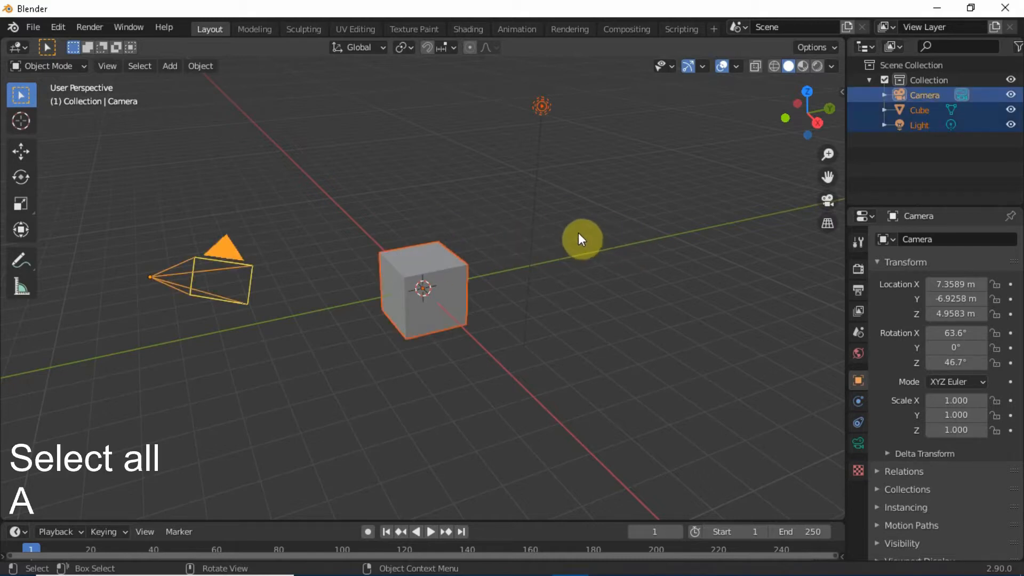
{"action": "key", "text": "a"}
{"action": "key", "text": "a"}
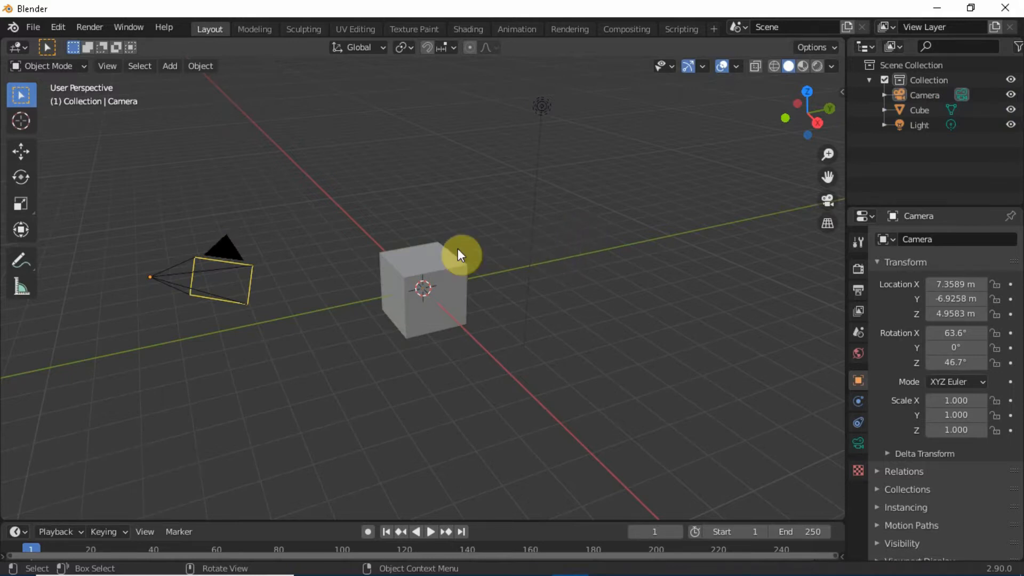
Try to move the cube freely away from the world origin
{"action": "left_click", "coordinate": [439, 278]}
{"action": "key", "text": "g"}
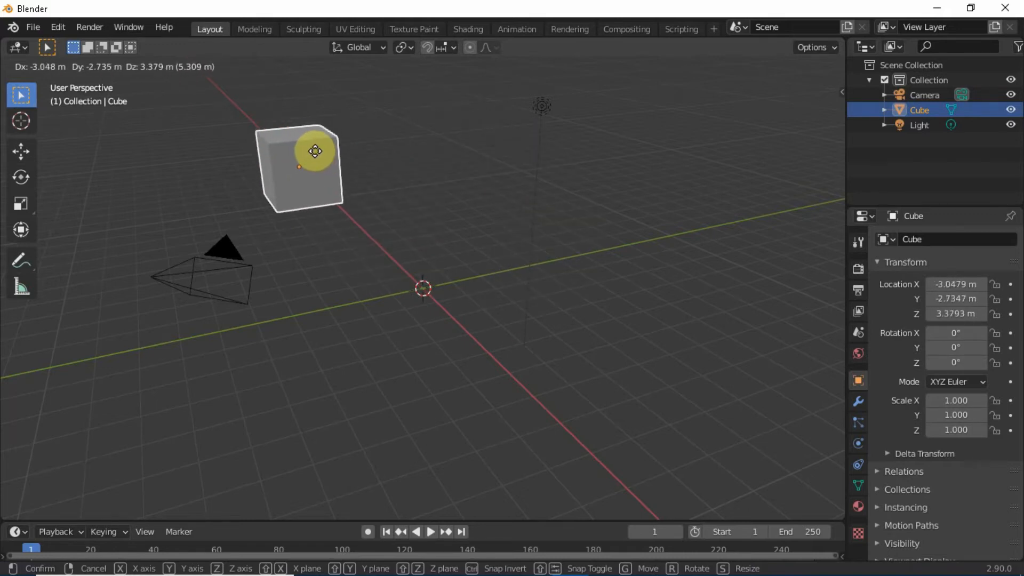
{"action": "right_click", "coordinate": [315, 152]}
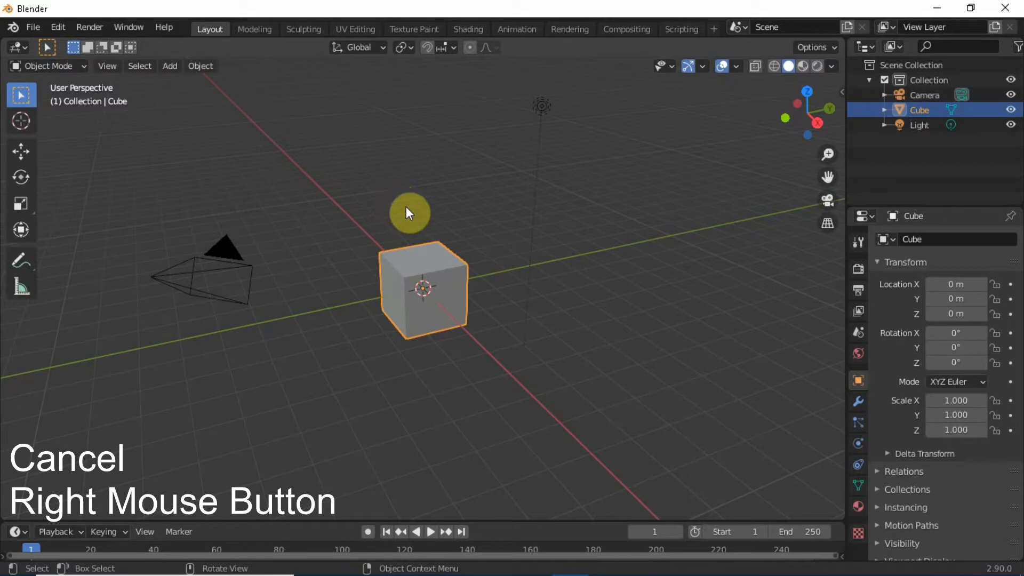
Try to move the cube constrained to the global X, Y and Z axes in turn
{"action": "key", "text": "g"}
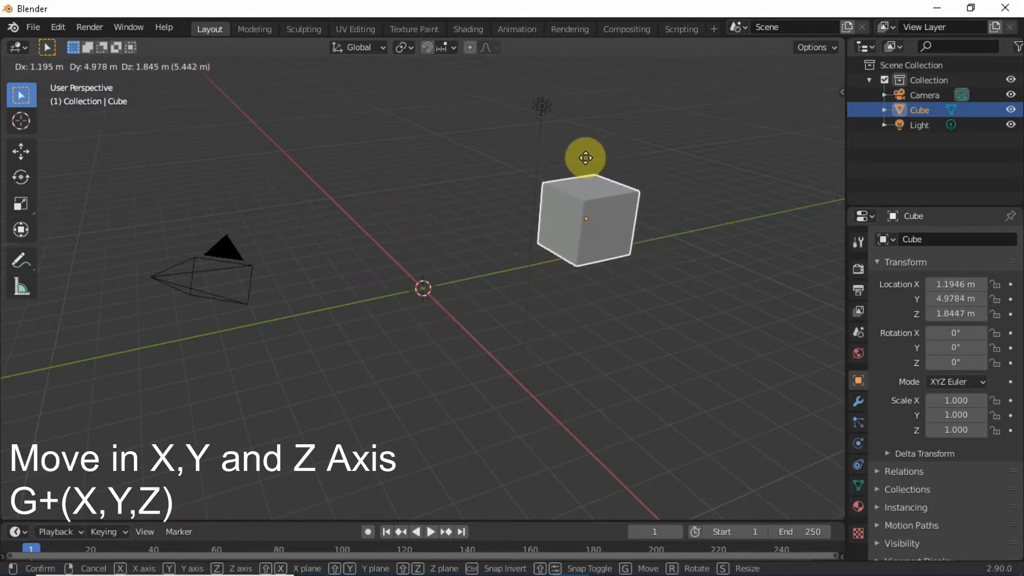
{"action": "key", "text": "x"}
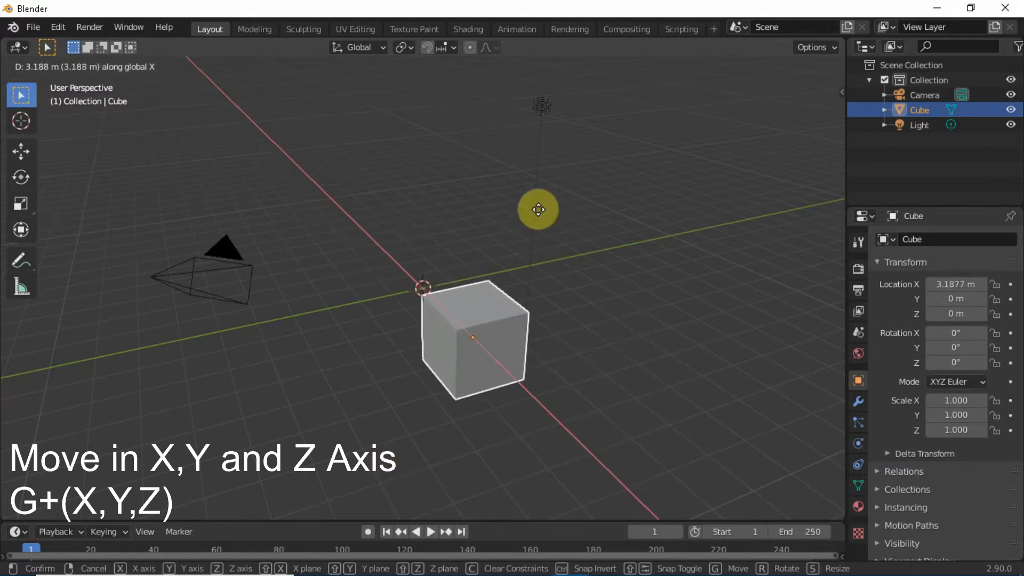
{"action": "key", "text": "y"}
{"action": "key", "text": "z"}
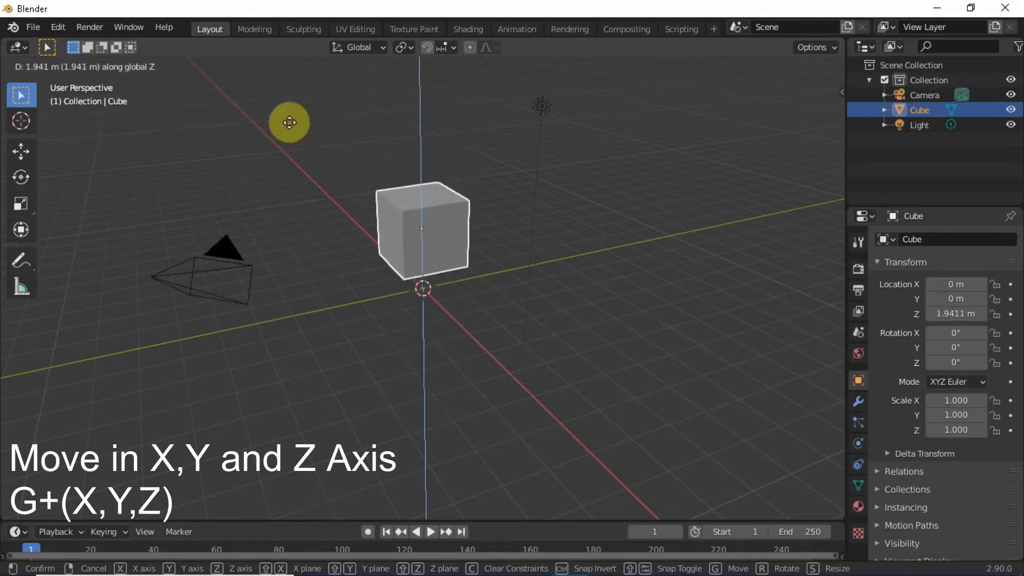
{"action": "right_click", "coordinate": [294, 100]}
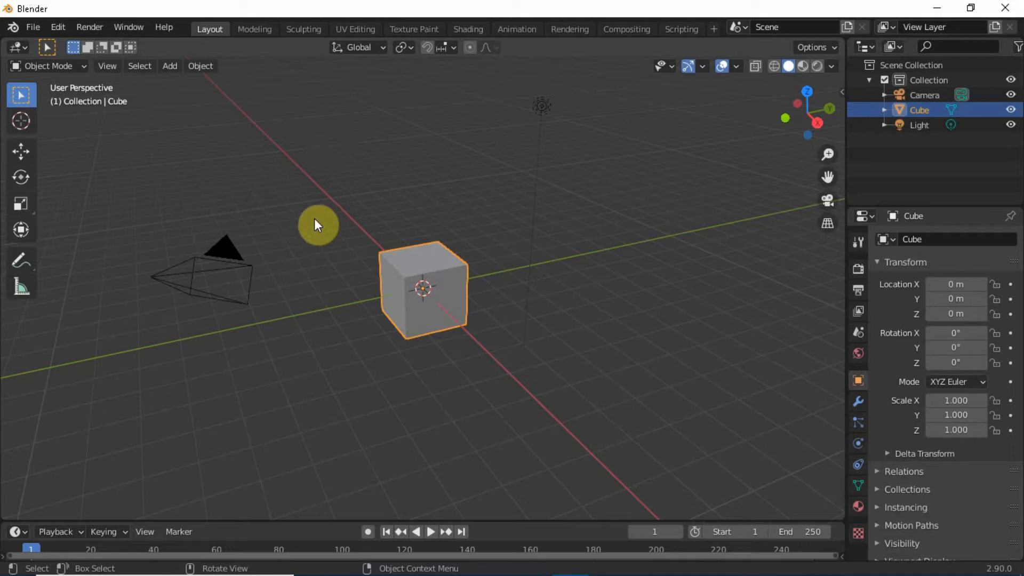
Try to rotate the cube freely and around the global X, Y and Z axes in turn
{"action": "key", "text": "r"}
{"action": "key", "text": "r"}
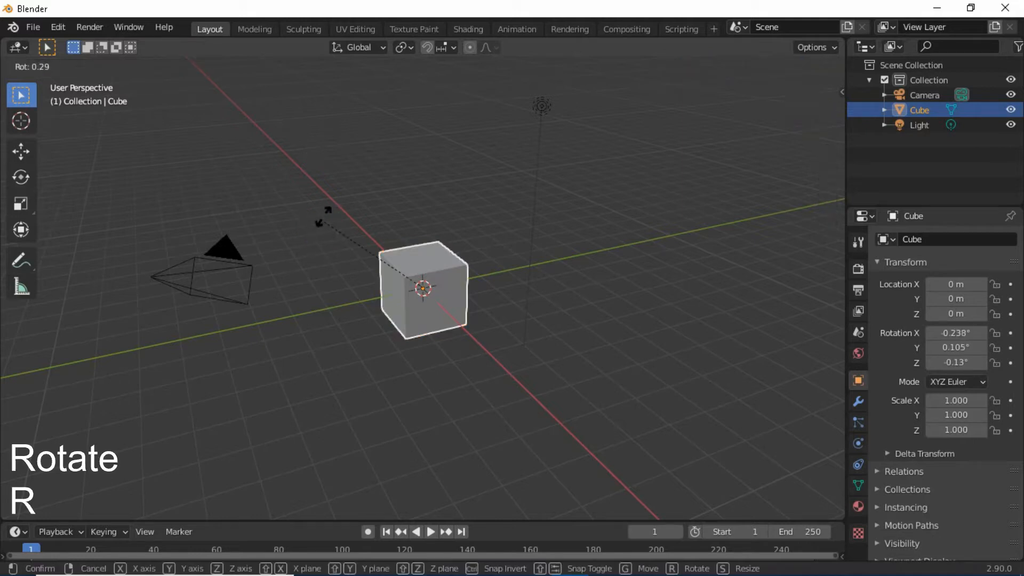
{"action": "key", "text": "x"}
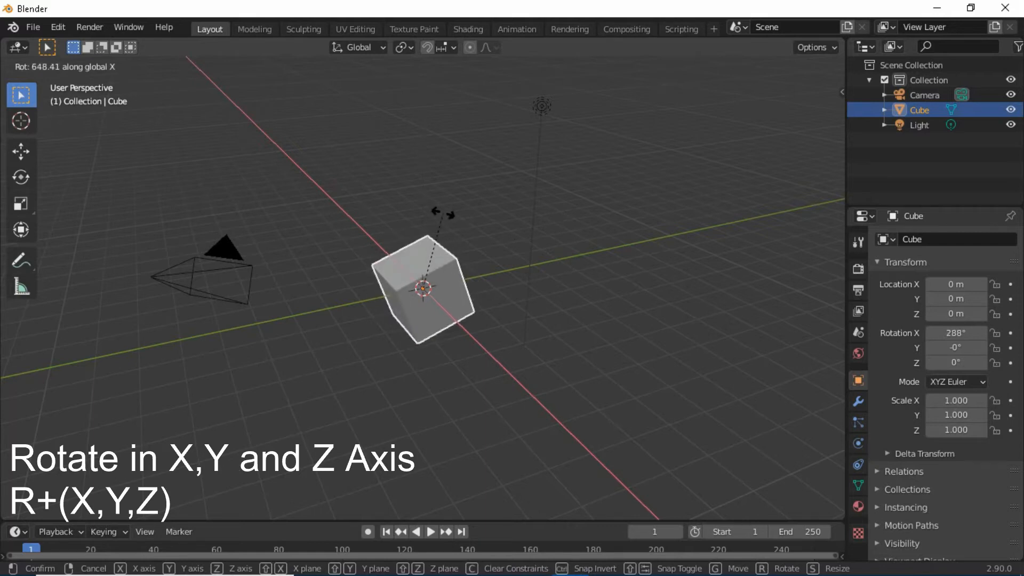
{"action": "key", "text": "y"}
{"action": "key", "text": "z"}
{"action": "right_click", "coordinate": [354, 276]}
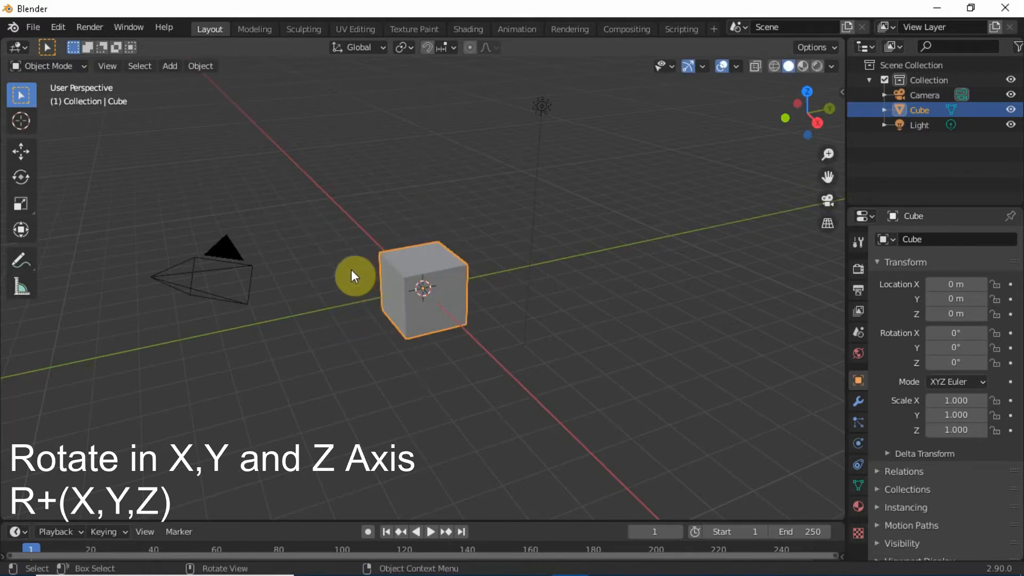
Try scaling the cube uniformly, along X and along Y, and stretch it along the global Z axis by about 3.55
{"action": "key", "text": "s"}
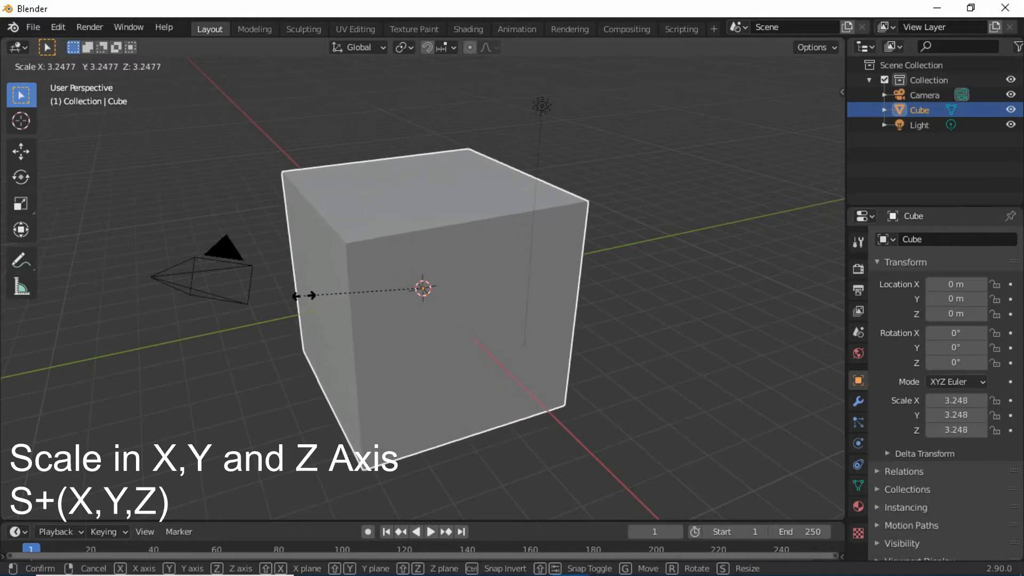
{"action": "key", "text": "x"}
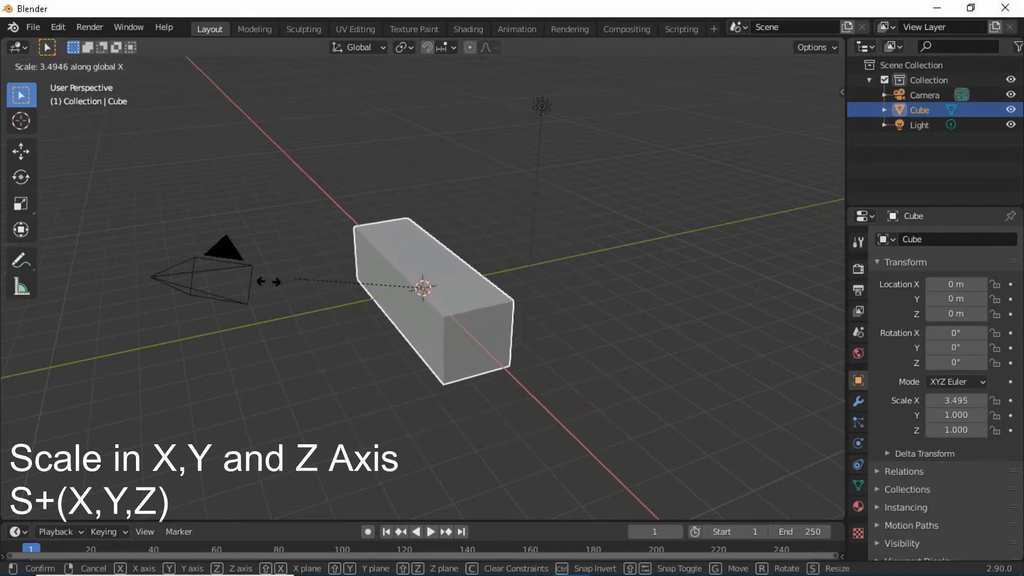
{"action": "key", "text": "y"}
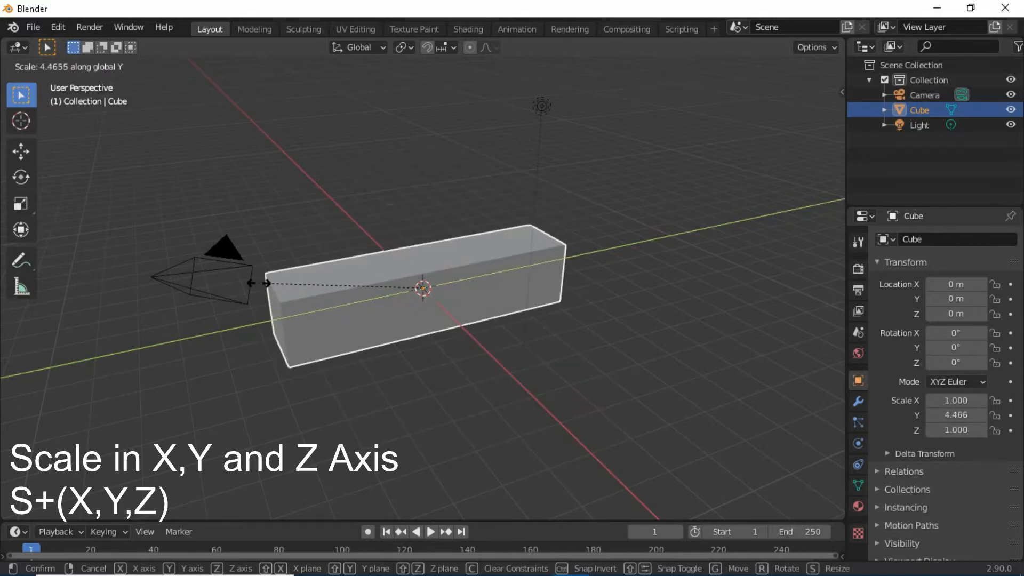
{"action": "key", "text": "z"}
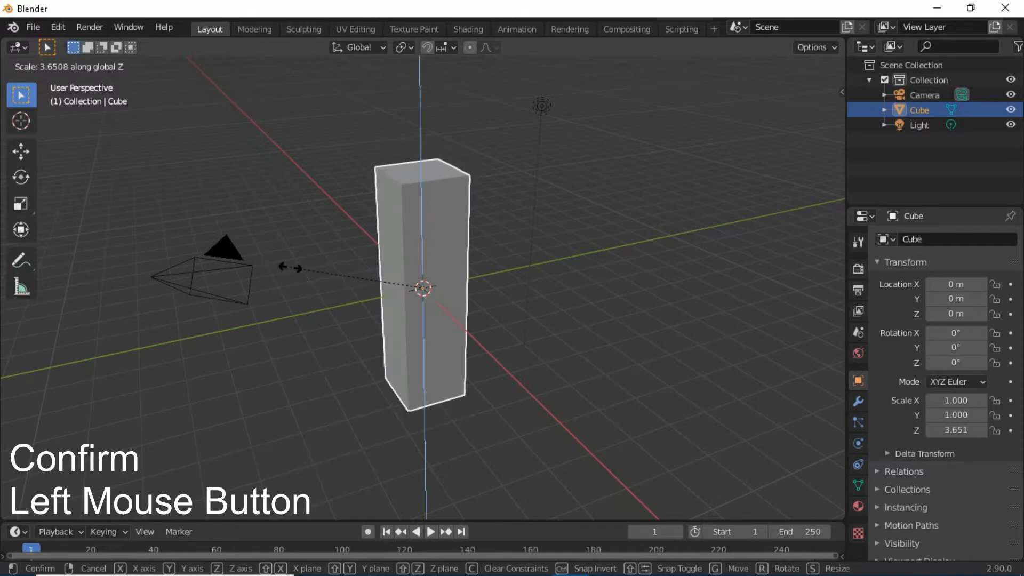
{"action": "left_click", "coordinate": [297, 278]}
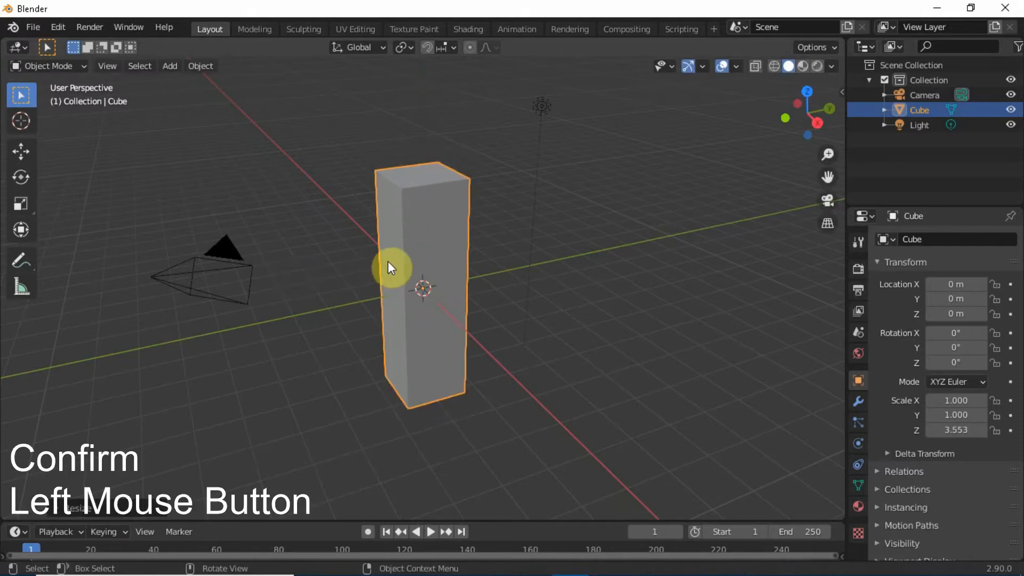
Delete the stretched cube and undo the deletion
{"action": "left_click", "coordinate": [558, 238]}
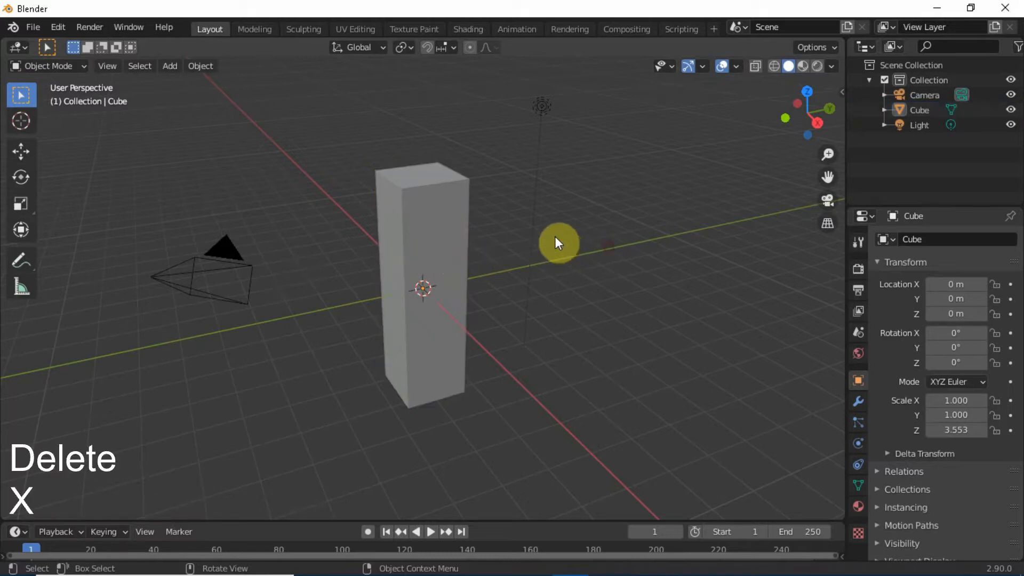
{"action": "left_click", "coordinate": [424, 214]}
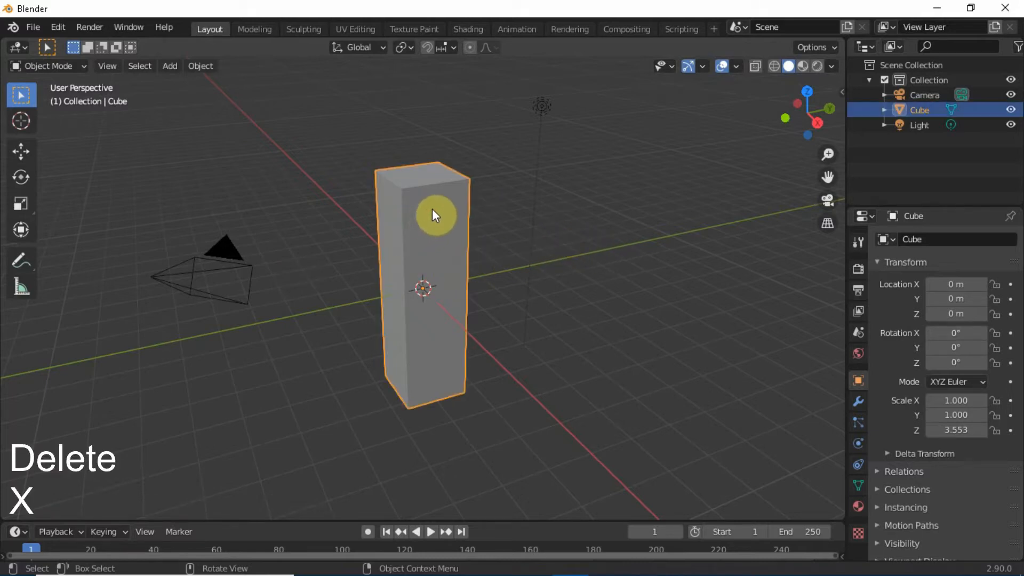
{"action": "key", "text": "x"}
{"action": "left_click", "coordinate": [421, 213]}
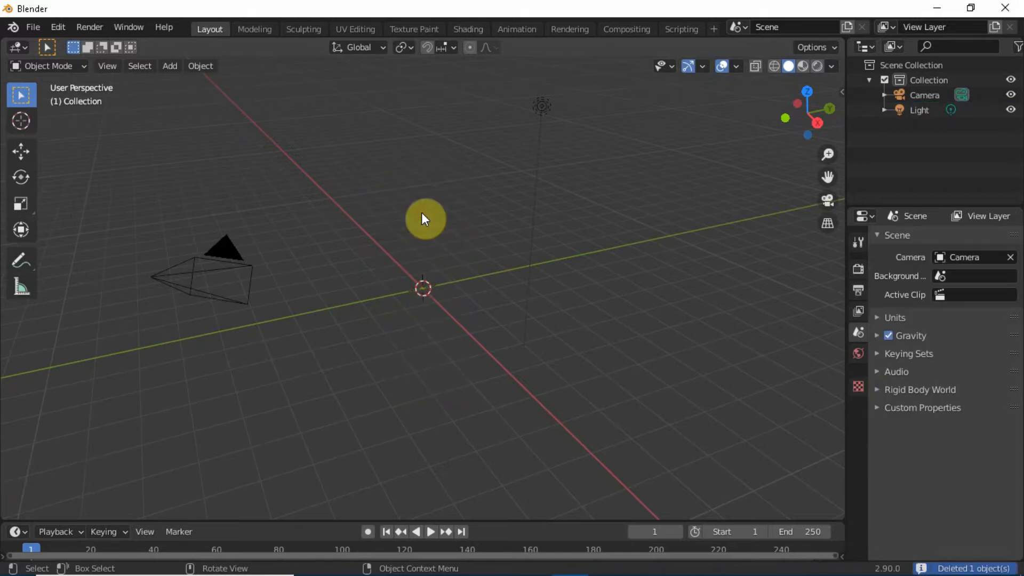
{"action": "key", "text": "ctrl+z"}
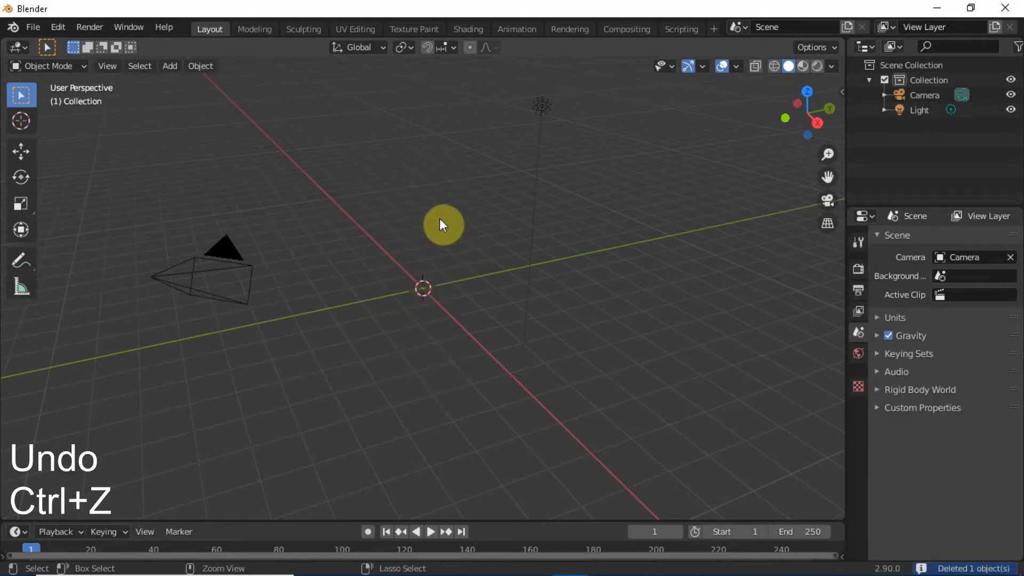
{"action": "key", "text": "ctrl+z"}
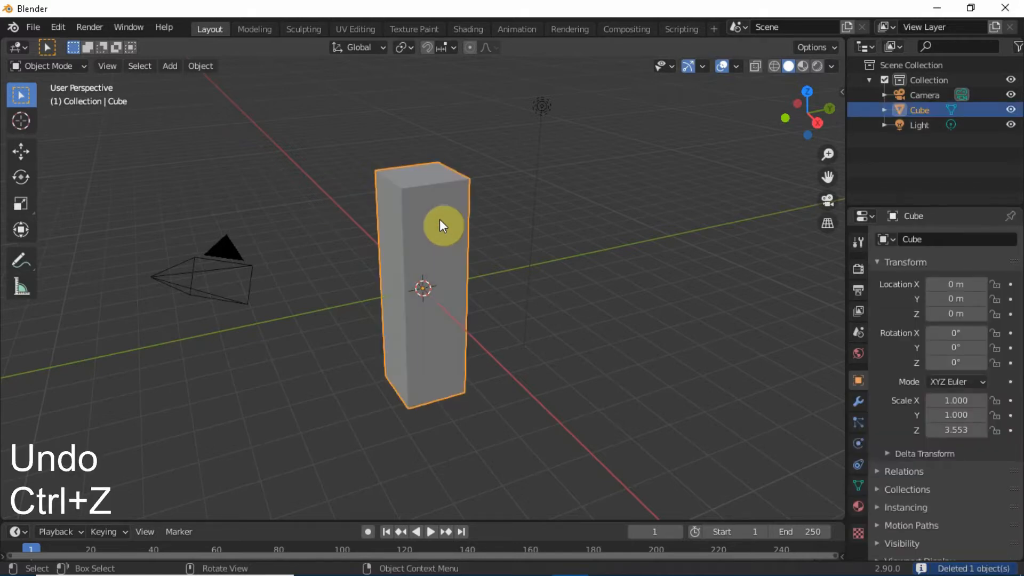
Delete the stretched cube and add a new cube mesh at the world origin
{"action": "key", "text": "Delete"}
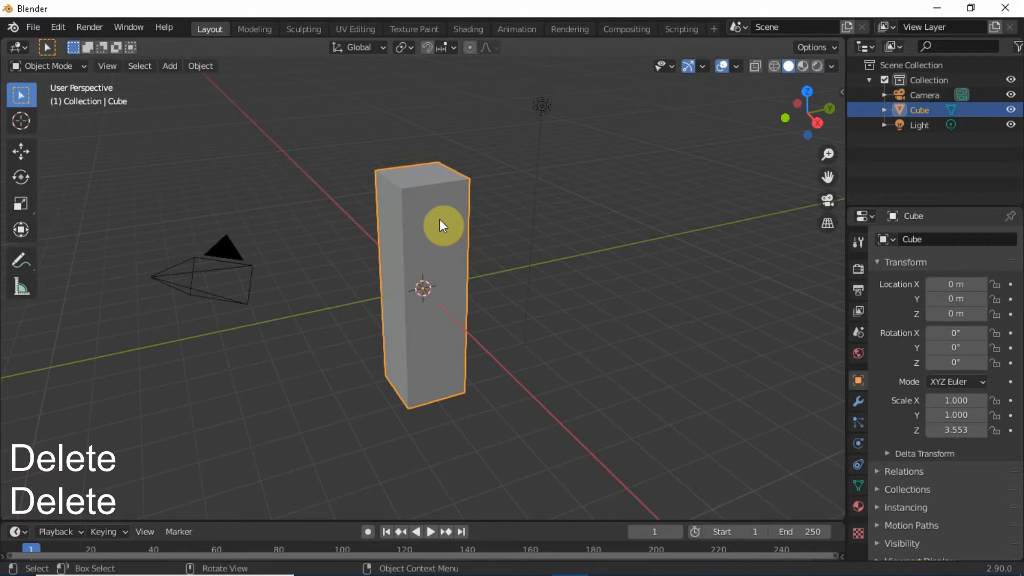
{"action": "key", "text": "Delete"}
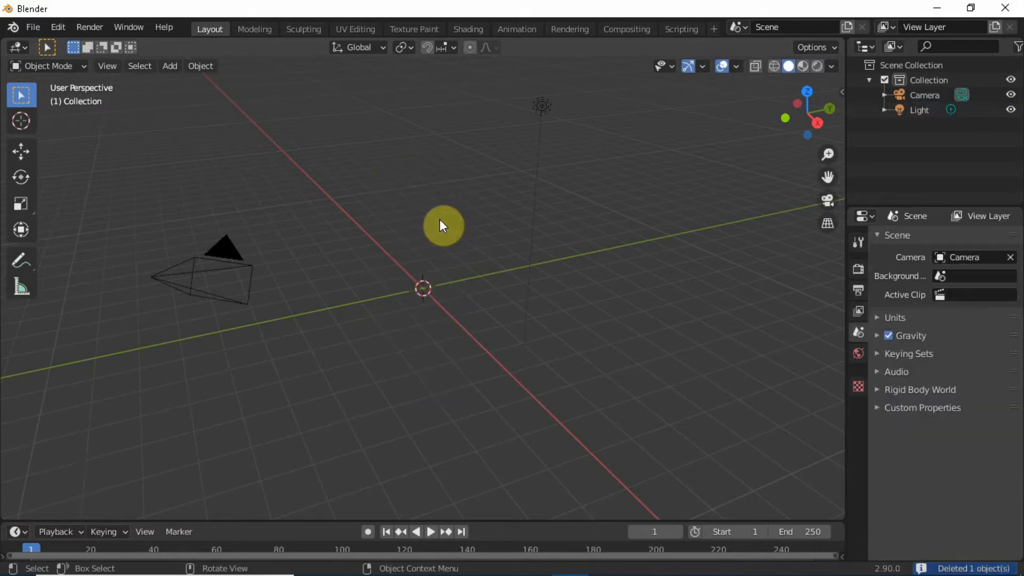
{"action": "left_click", "coordinate": [169, 66]}
{"action": "mouse_move", "coordinate": [199, 81]}
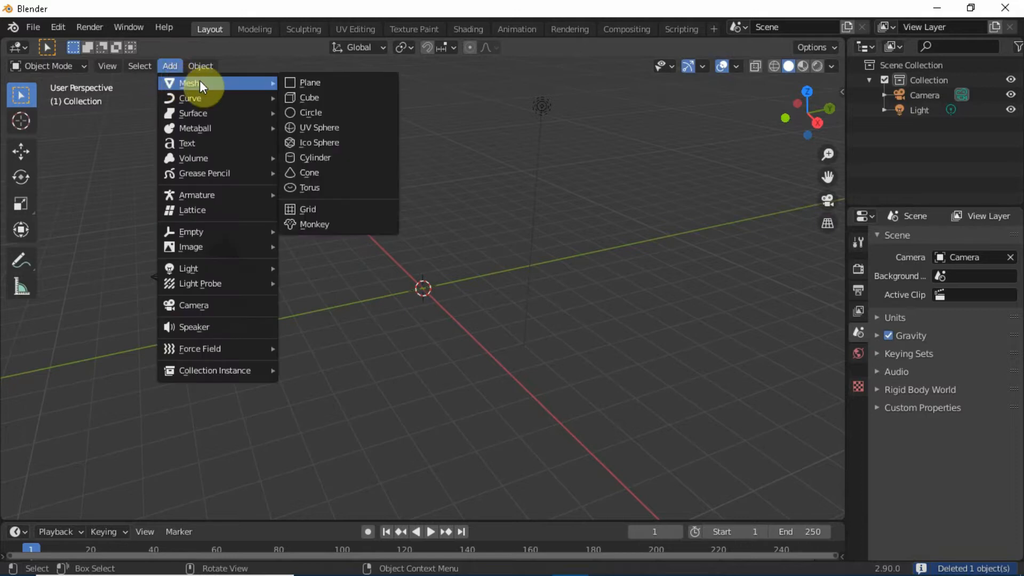
{"action": "left_click", "coordinate": [301, 98]}
Delete the newly added cube and add another cube mesh at the world origin
{"action": "key", "text": "Delete"}
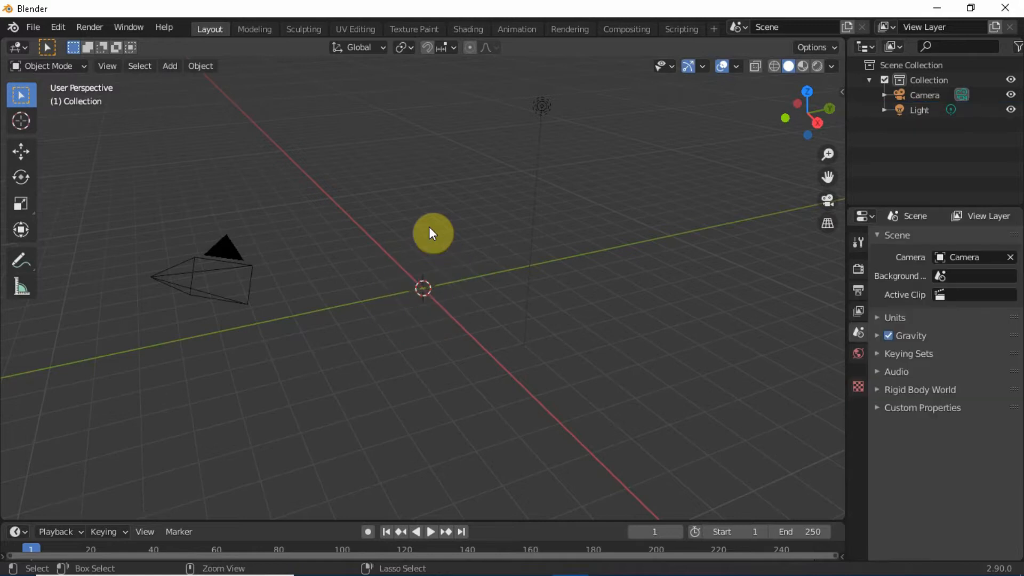
{"action": "key", "text": "shift+a"}
{"action": "mouse_move", "coordinate": [430, 228]}
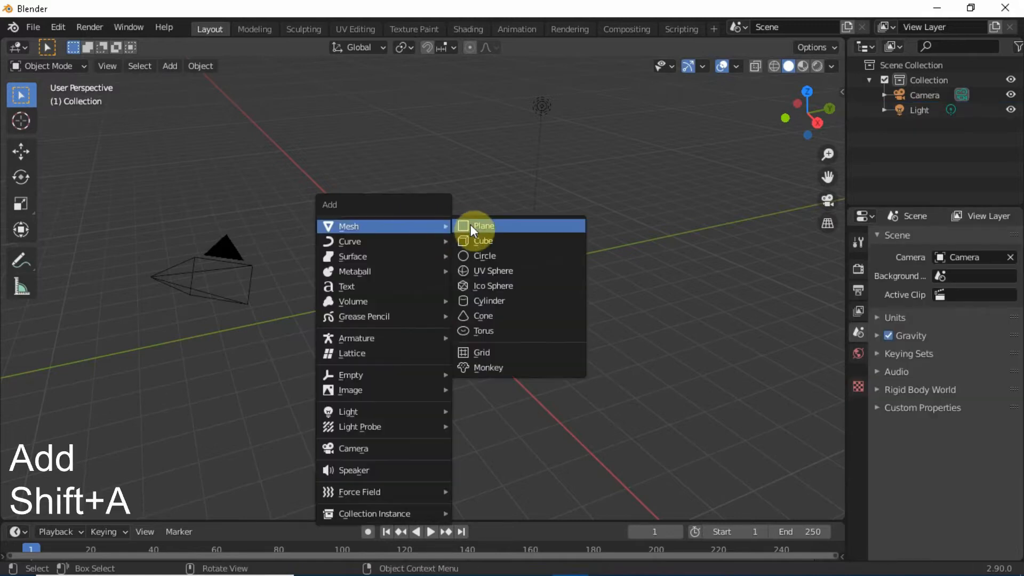
{"action": "left_click", "coordinate": [484, 240]}
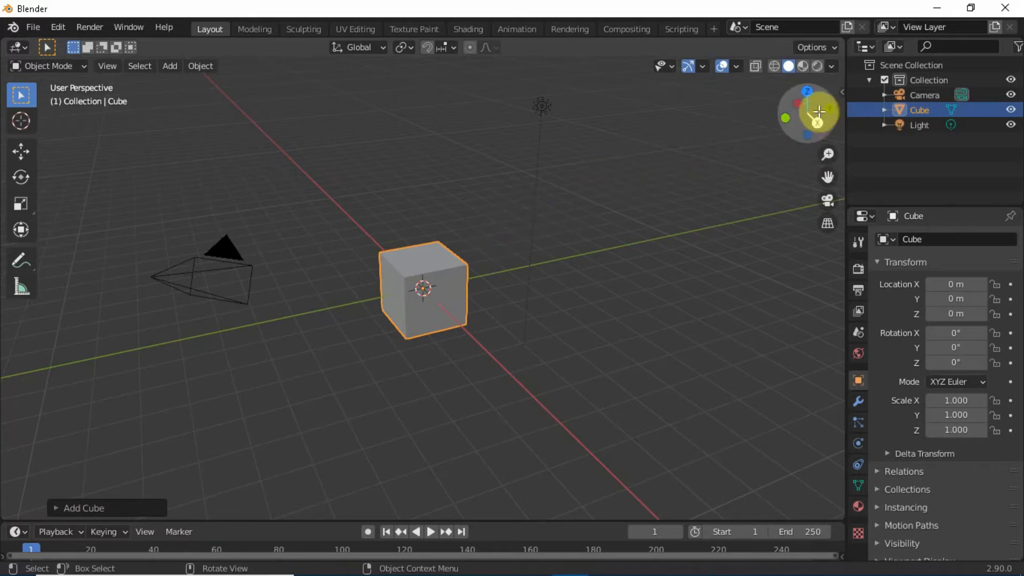
Orbit the 3D view around the cube and zoom in on it
{"action": "left_click_drag", "start_coordinate": [828, 122], "coordinate": [812, 150]}
{"action": "key", "text": "KP_4"}
{"action": "key", "text": "KP_6"}
{"action": "key", "text": "KP_6"}
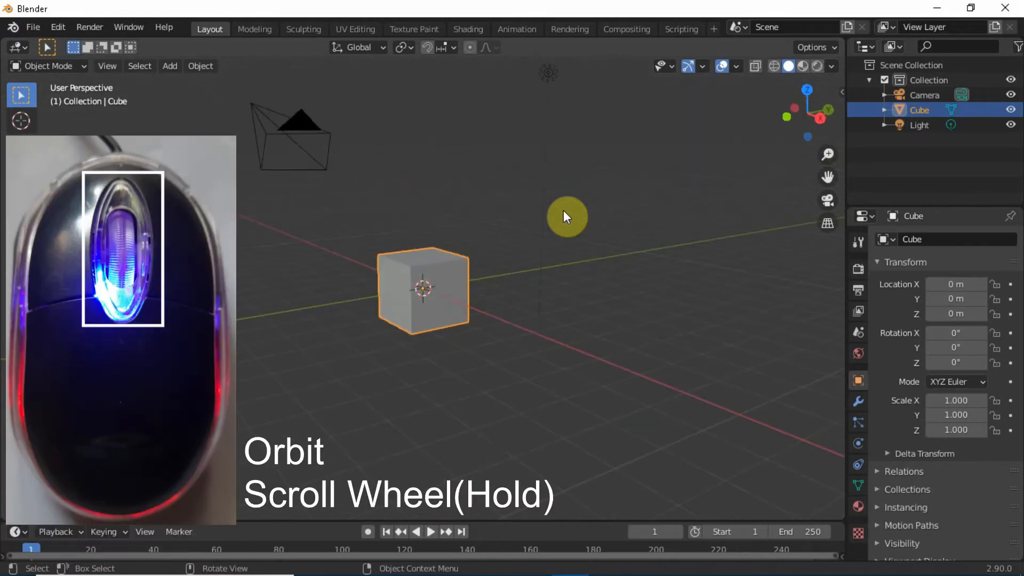
{"action": "middle_click_drag", "start_coordinate": [564, 210], "coordinate": [570, 238]}
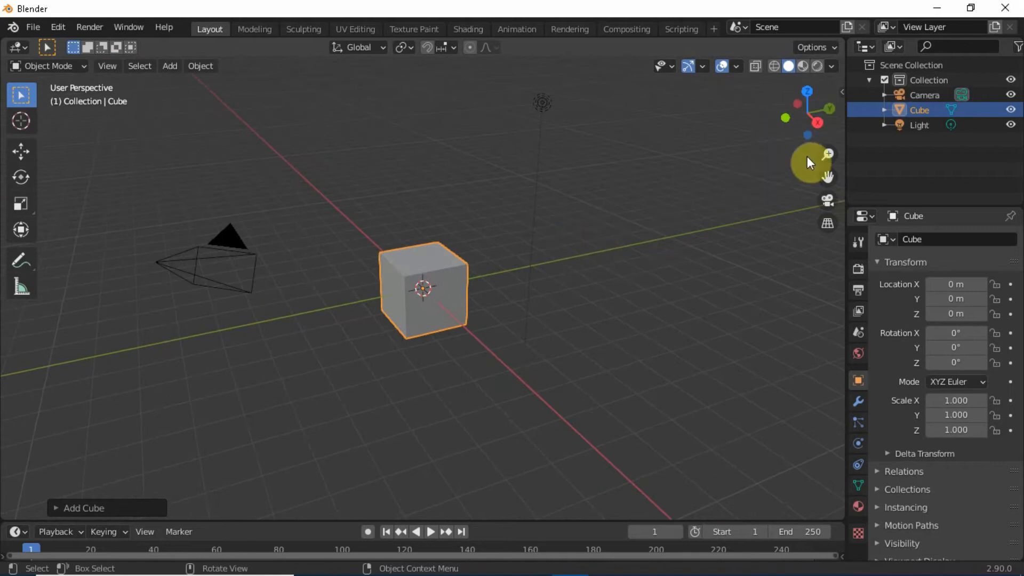
{"action": "mouse_move", "coordinate": [827, 155]}
{"action": "left_mouse_down"}
{"action": "mouse_move", "coordinate": [827, 182]}
{"action": "mouse_move", "coordinate": [827, 126]}
{"action": "mouse_move", "coordinate": [827, 173]}
{"action": "mouse_move", "coordinate": [828, 126]}
{"action": "mouse_move", "coordinate": [827, 146]}
{"action": "left_mouse_up"}
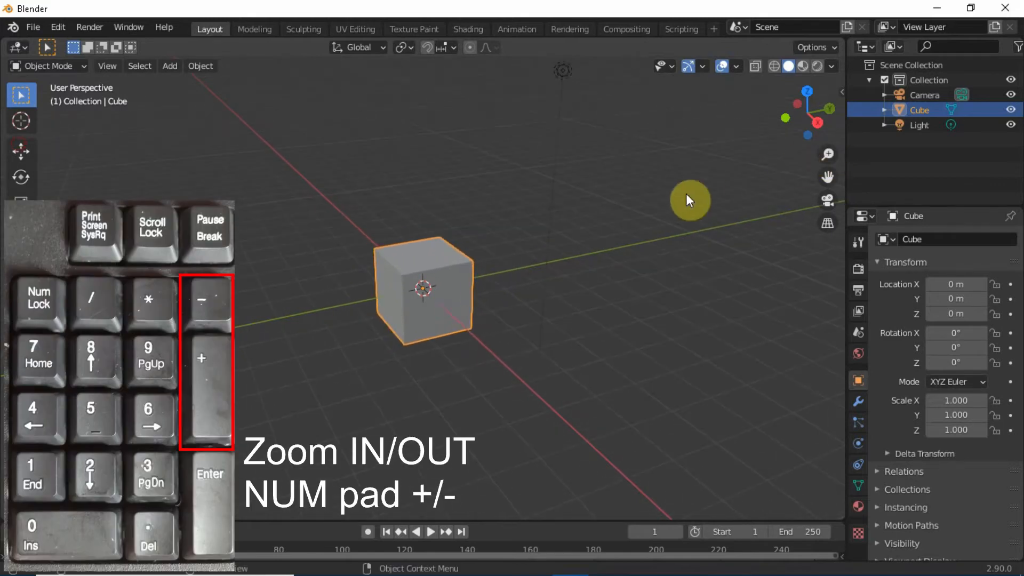
{"action": "scroll", "coordinate": [674, 195], "scroll_direction": "up", "scroll_amount": 3}
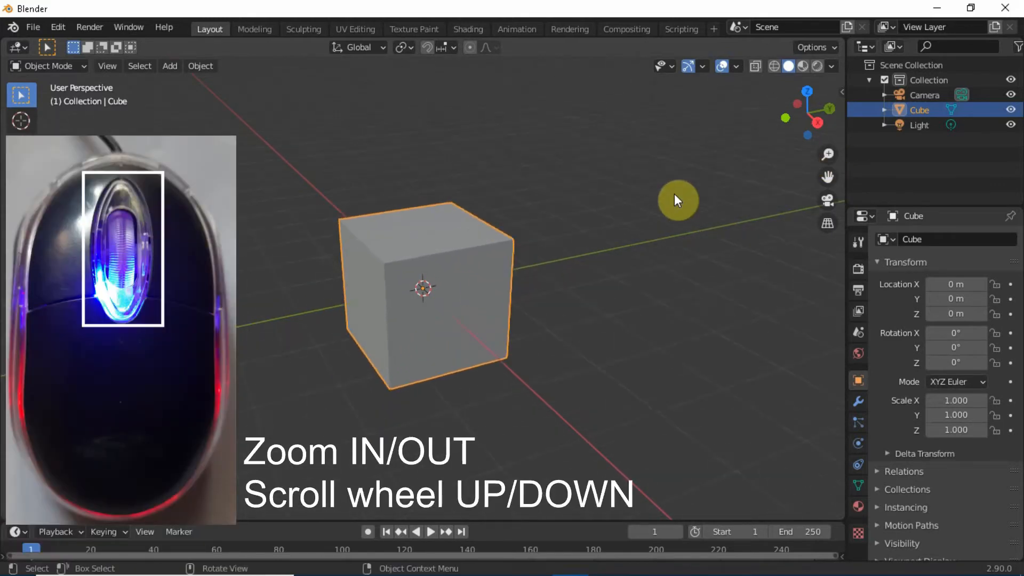
Zoom the 3D view in and out around the cube, ending farther out with the camera and light in view
{"action": "scroll", "coordinate": [674, 200], "scroll_direction": "down", "scroll_amount": 2}
{"action": "scroll", "coordinate": [674, 200], "scroll_direction": "up", "scroll_amount": 1}
{"action": "scroll", "coordinate": [674, 200], "scroll_direction": "down", "scroll_amount": 1}
{"action": "scroll", "coordinate": [666, 202], "scroll_direction": "down", "scroll_amount": 1}
{"action": "scroll", "coordinate": [661, 216], "scroll_direction": "up", "scroll_amount": 2}
{"action": "scroll", "coordinate": [661, 216], "scroll_direction": "down", "scroll_amount": 2}
{"action": "scroll", "coordinate": [661, 217], "scroll_direction": "up", "scroll_amount": 2}
{"action": "scroll", "coordinate": [664, 223], "scroll_direction": "down", "scroll_amount": 1}
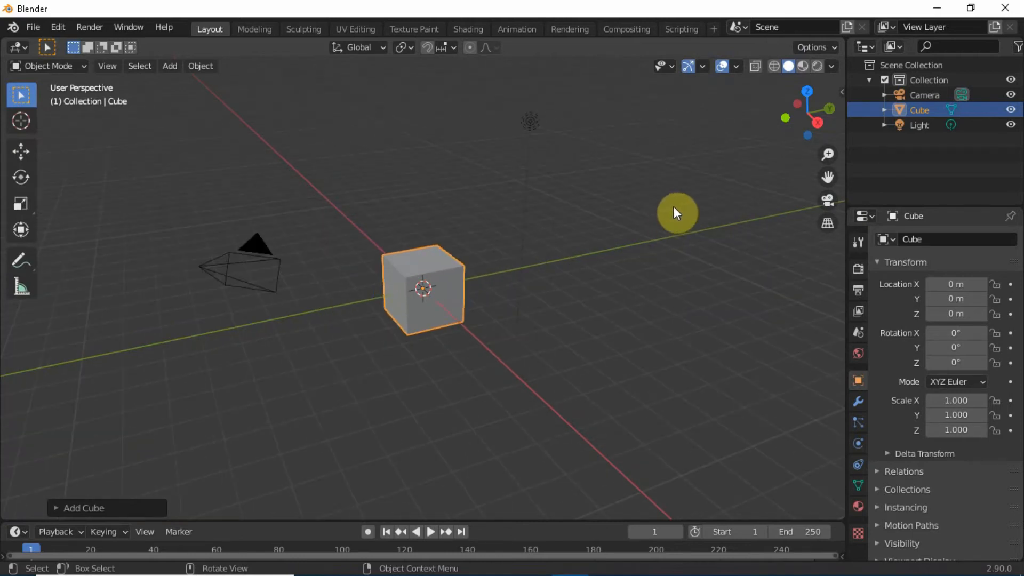
Pan the 3D view to shift the cube up and to the right
{"action": "mouse_move", "coordinate": [827, 177]}
{"action": "left_mouse_down"}
{"action": "mouse_move", "coordinate": [764, 183]}
{"action": "mouse_move", "coordinate": [802, 264]}
{"action": "mouse_move", "coordinate": [865, 140]}
{"action": "mouse_move", "coordinate": [774, 128]}
{"action": "mouse_move", "coordinate": [530, 171]}
{"action": "mouse_move", "coordinate": [713, 188]}
{"action": "mouse_move", "coordinate": [841, 172]}
{"action": "left_mouse_up"}
{"action": "key", "text": "shift"}
{"action": "middle_click_drag", "start_coordinate": [615, 213], "coordinate": [660, 174], "text": "shift"}
Switch the 3D view between the camera view and user perspective twice, ending in user perspective
{"action": "left_click", "coordinate": [826, 200]}
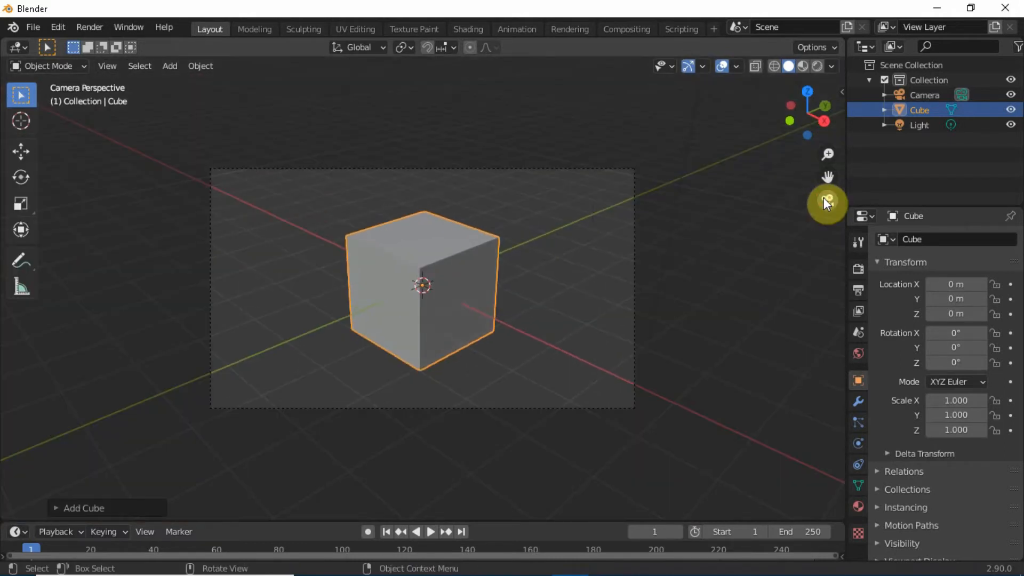
{"action": "key", "text": "KP_0"}
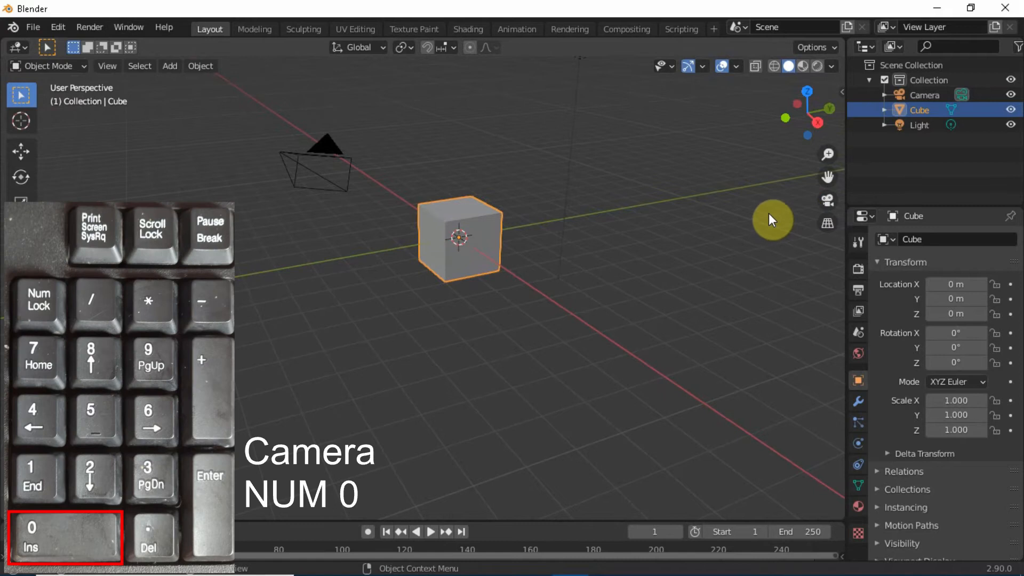
{"action": "key", "text": "KP_0"}
{"action": "key", "text": "KP_0"}
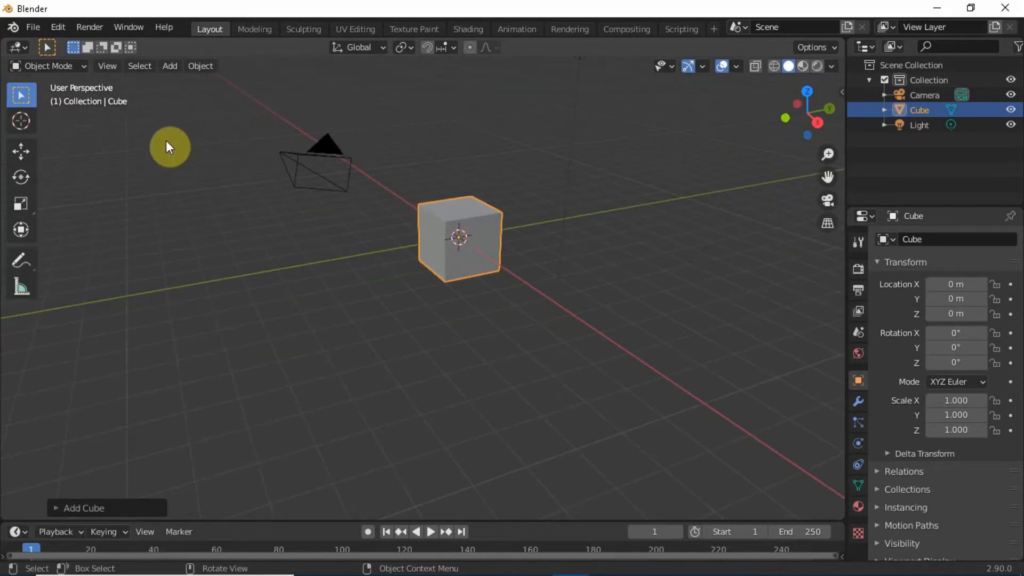
Switch the cube back and forth between Object Mode and Edit Mode, ending in Object Mode
{"action": "left_click", "coordinate": [44, 63]}
{"action": "left_click", "coordinate": [51, 98]}
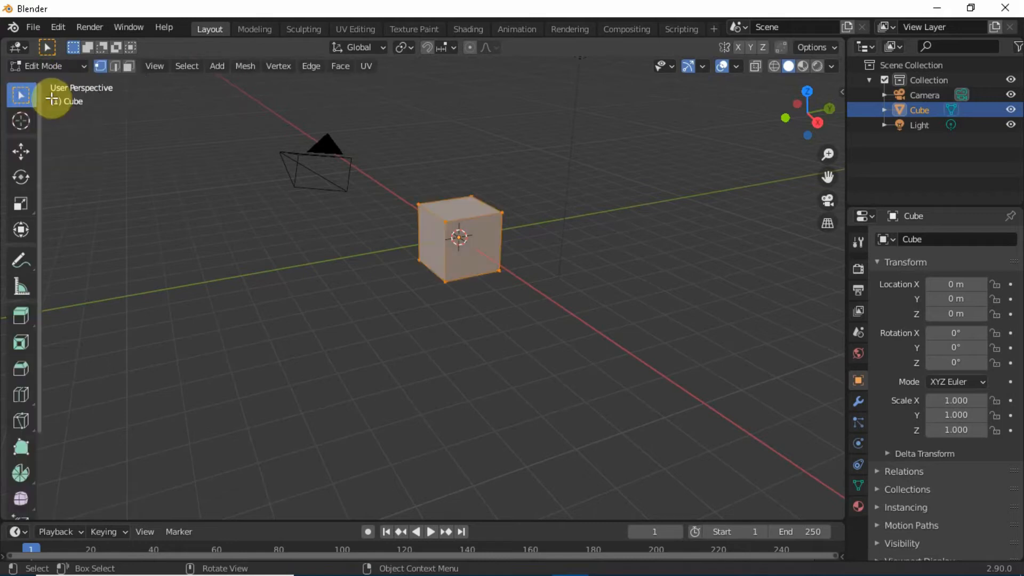
{"action": "left_click", "coordinate": [53, 66]}
{"action": "left_click", "coordinate": [63, 81]}
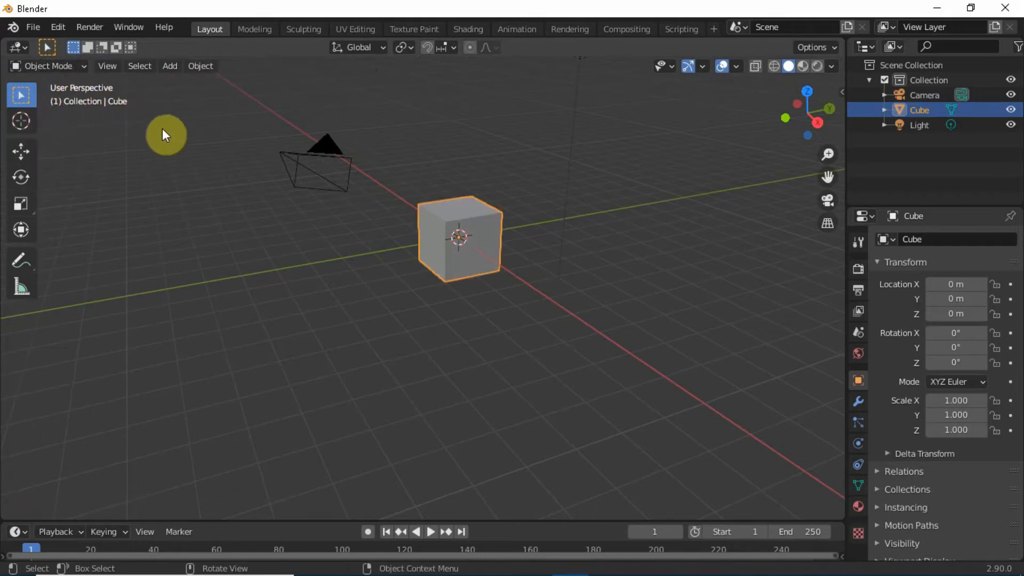
{"action": "key", "text": "Tab"}
{"action": "key", "text": "Tab"}
{"action": "key", "text": "Tab"}
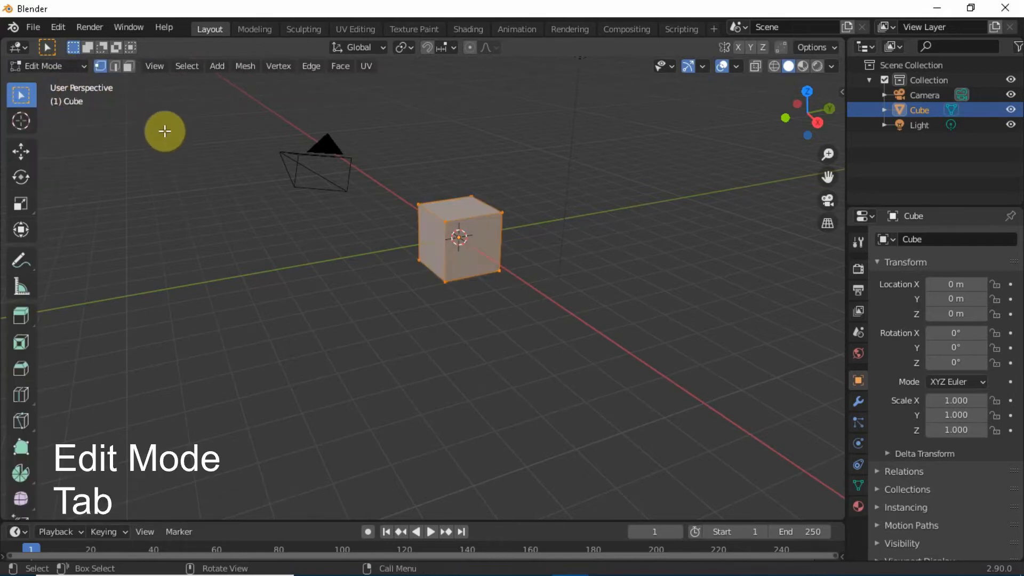
{"action": "key", "text": "Tab"}
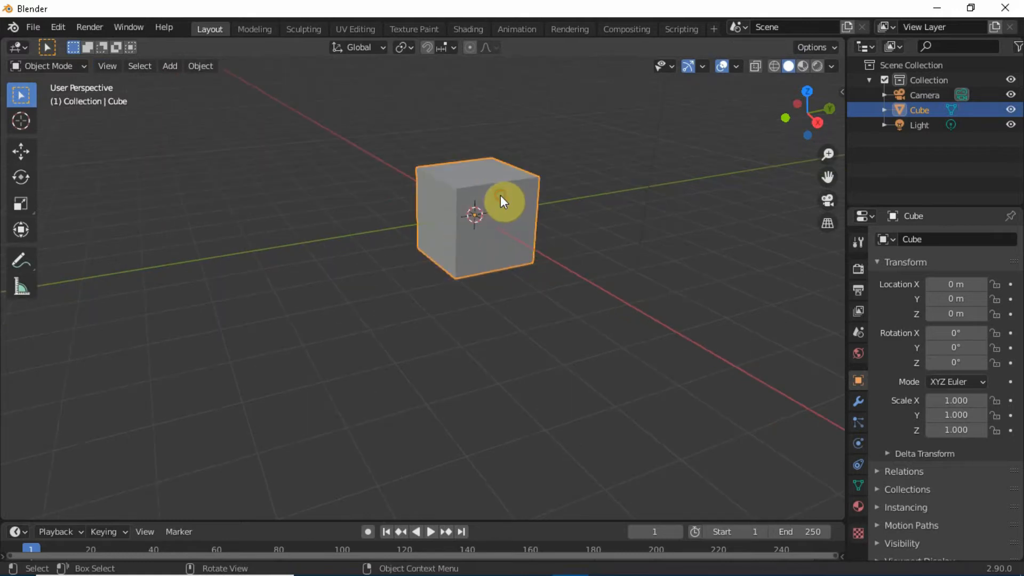
{"action": "scroll", "coordinate": [501, 234], "scroll_direction": "down", "scroll_amount": 3}
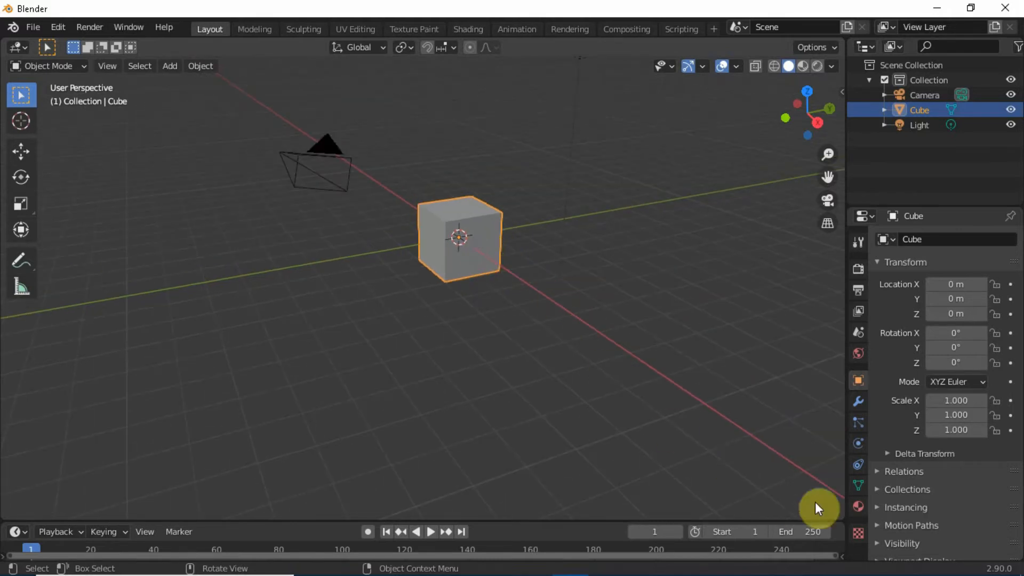
Create a new material on the cube and name it 1
{"action": "left_click", "coordinate": [858, 506]}
{"action": "left_click", "coordinate": [923, 302]}
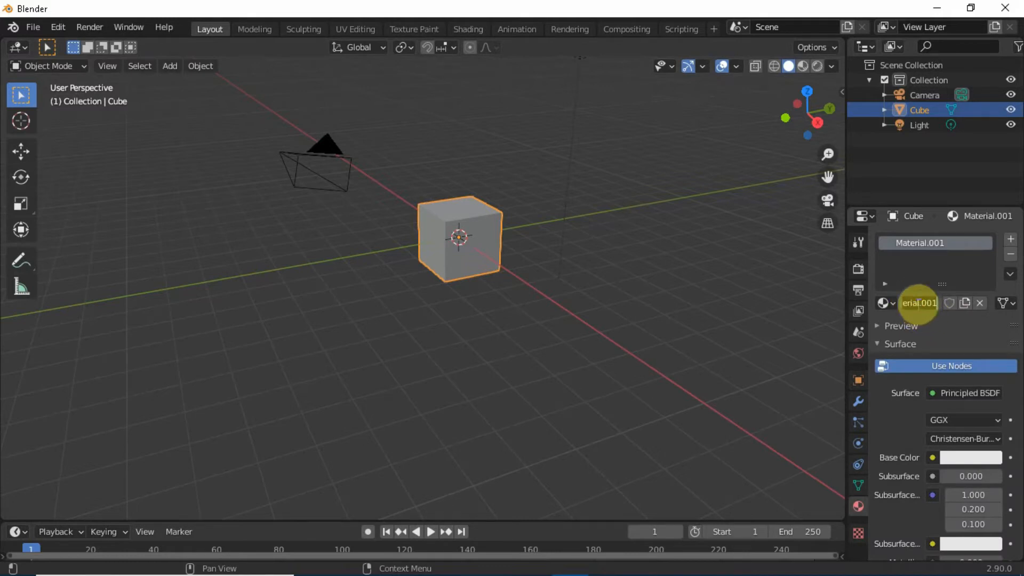
{"action": "type", "text": "1"}
{"action": "key", "text": "Return"}
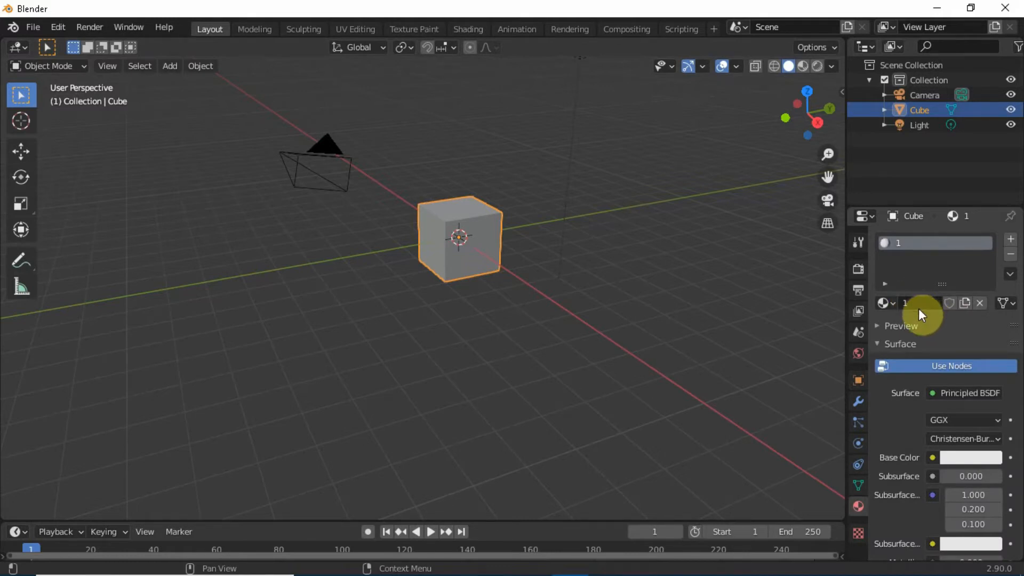
Set material 1's base color to an Image Texture using 20201003_162635.jpg from the E:\tutorial\ folder
{"action": "left_click", "coordinate": [929, 456]}
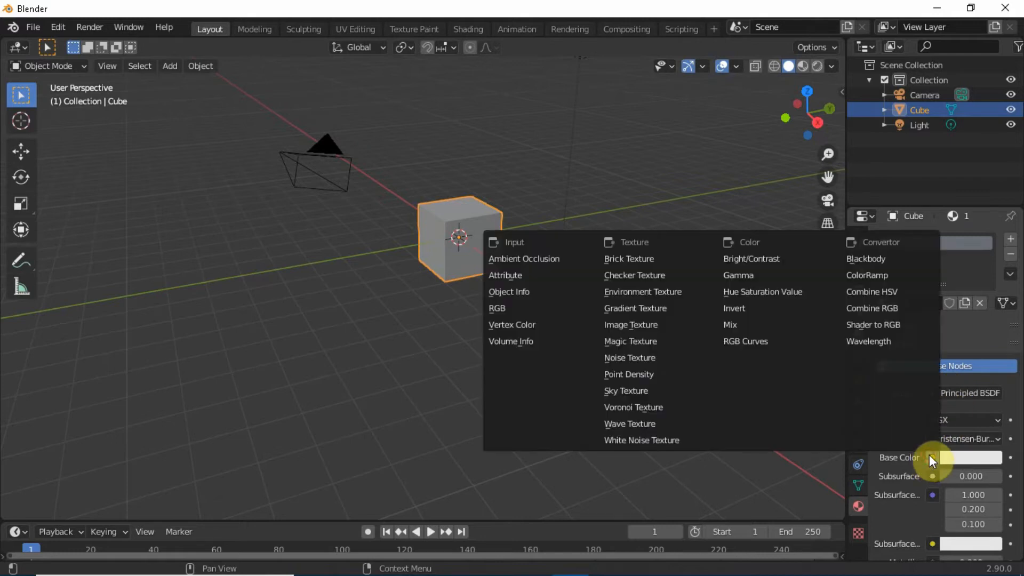
{"action": "left_click", "coordinate": [665, 325]}
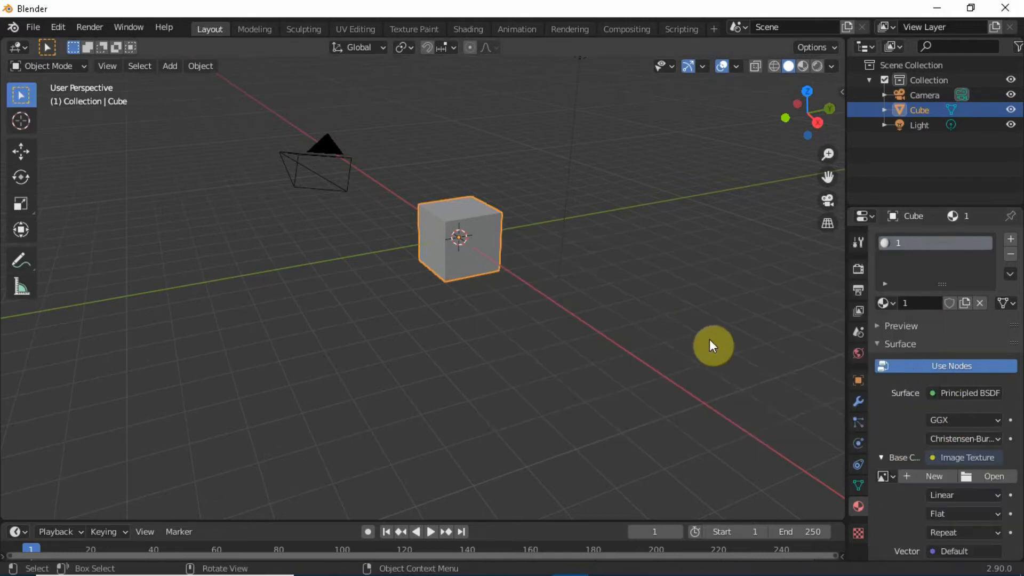
{"action": "left_click", "coordinate": [988, 473]}
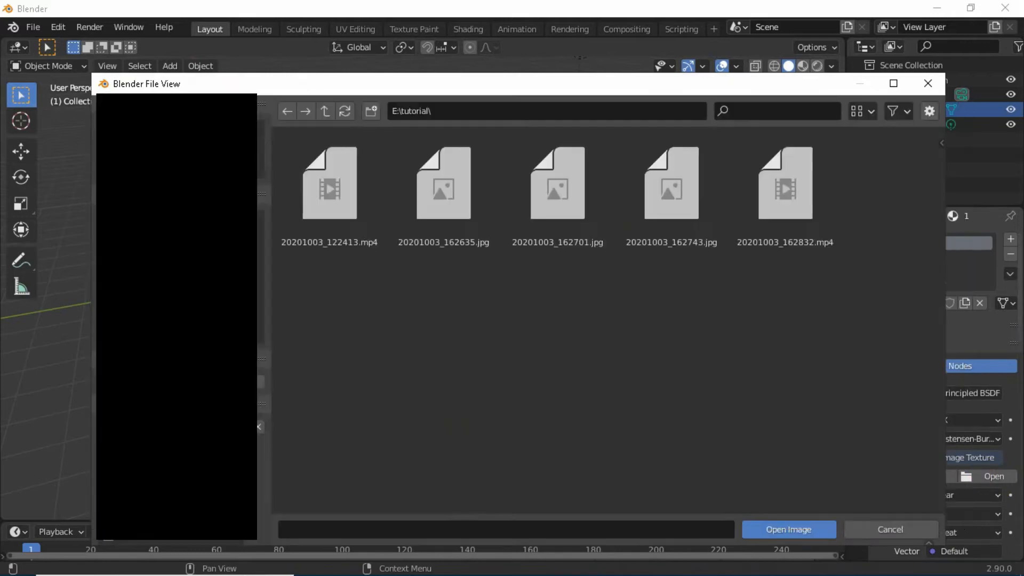
{"action": "double_click", "coordinate": [462, 223]}
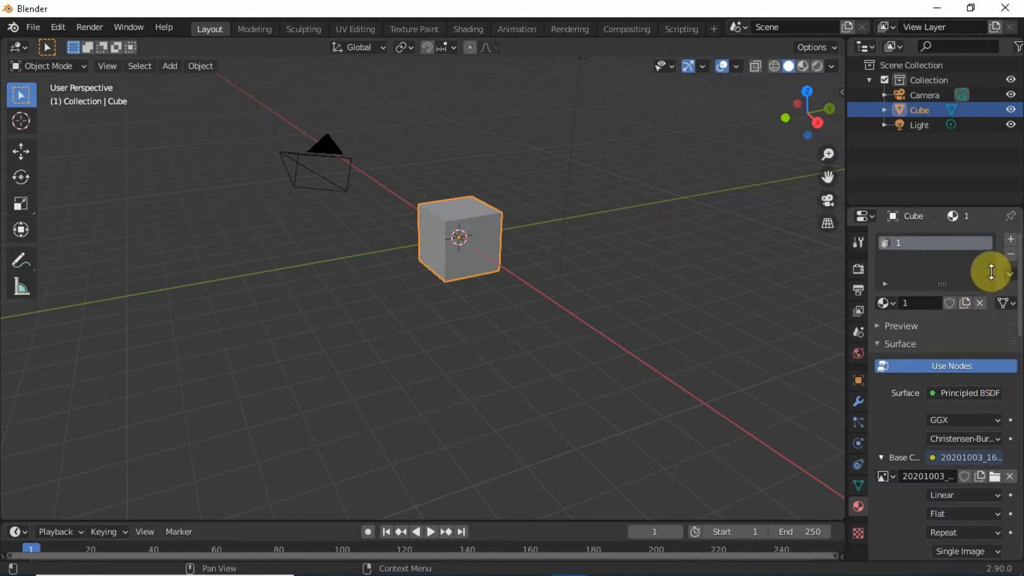
Add a second material slot to the cube and create a material named 2 in it
{"action": "left_click", "coordinate": [1011, 244]}
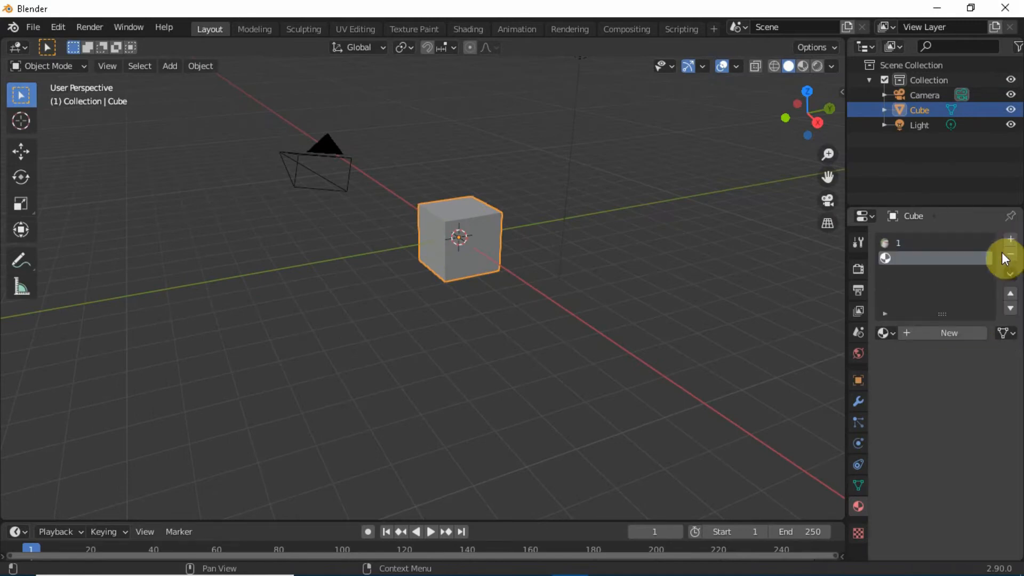
{"action": "left_click", "coordinate": [935, 334]}
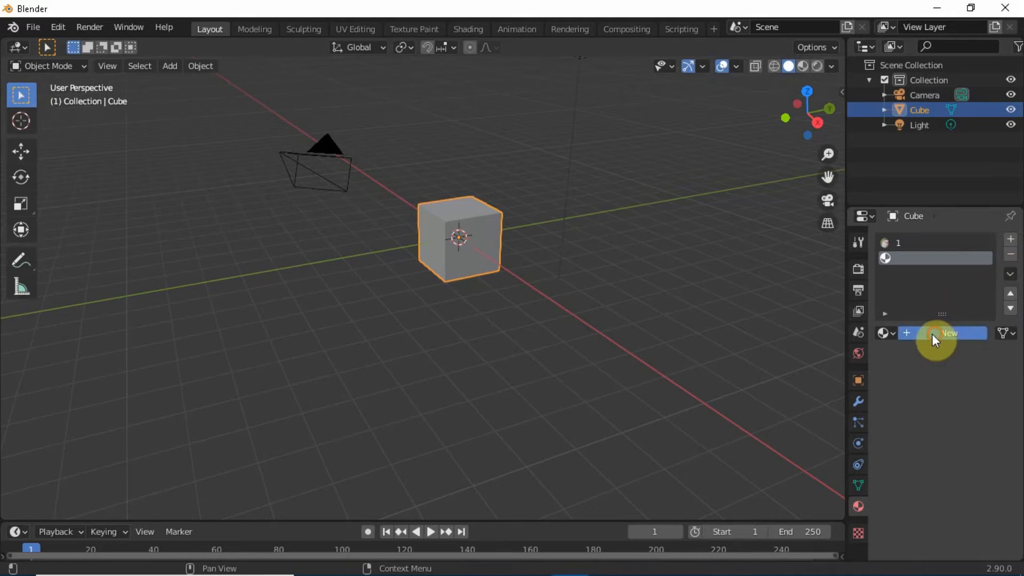
{"action": "double_click", "coordinate": [918, 334]}
{"action": "type", "text": "2"}
{"action": "key", "text": "Return"}
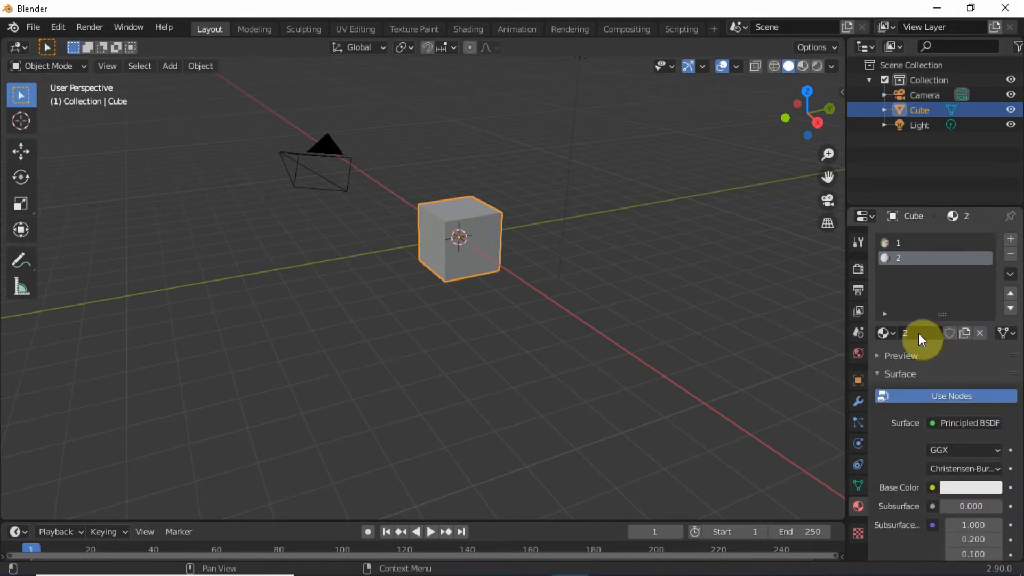
Set material 2's base color to an Image Texture and load a photo for it
{"action": "left_click", "coordinate": [934, 489]}
{"action": "left_click", "coordinate": [643, 354]}
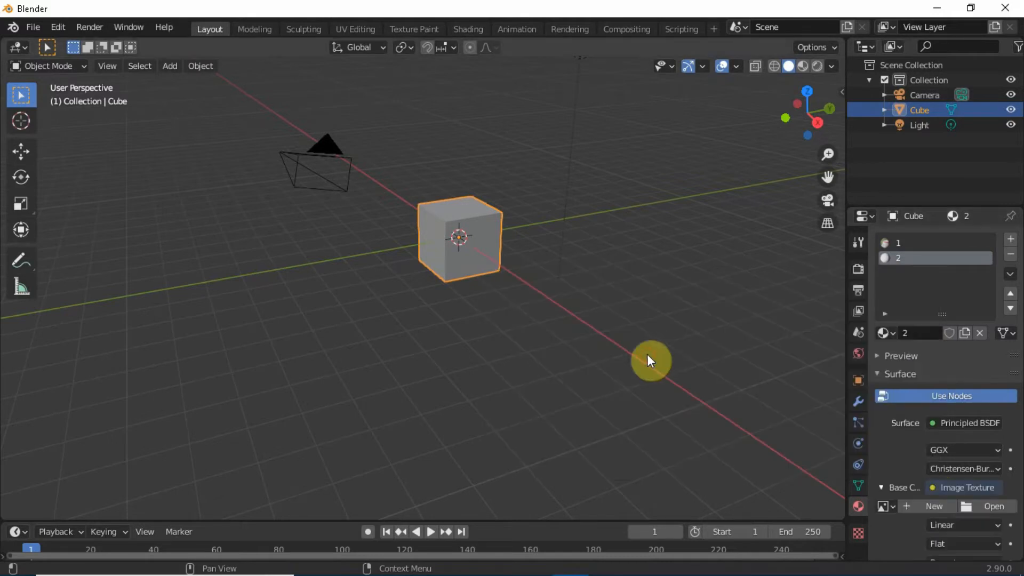
{"action": "left_click", "coordinate": [971, 505]}
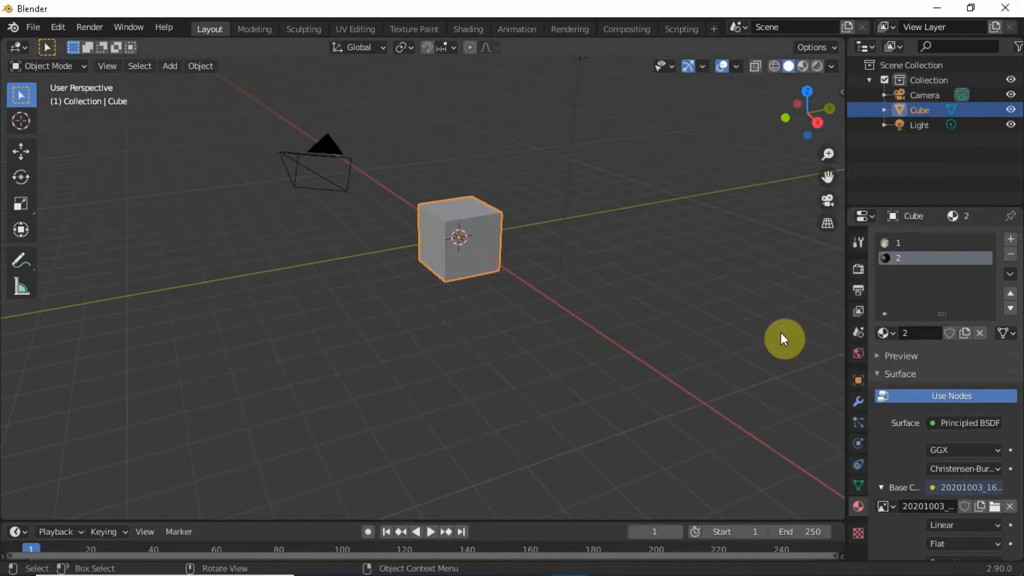
Add a third material slot to the cube and create a material named 3 in it
{"action": "left_click", "coordinate": [1010, 239]}
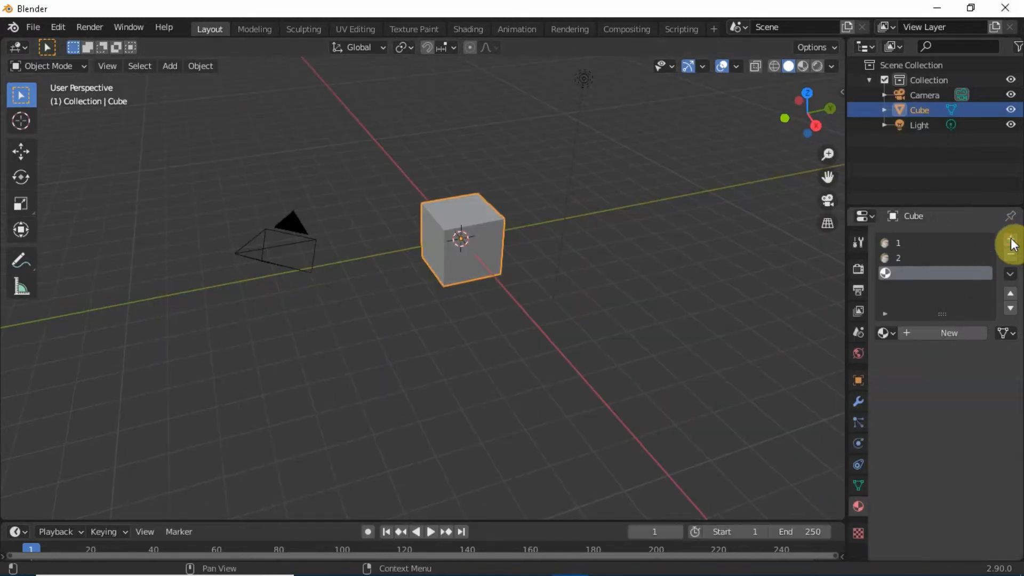
{"action": "left_click", "coordinate": [949, 333]}
{"action": "double_click", "coordinate": [915, 329]}
{"action": "type", "text": "3"}
{"action": "key", "text": "Return"}
Set material 3's base color to an Image Texture and load a photo for it
{"action": "left_click", "coordinate": [934, 486]}
{"action": "left_click", "coordinate": [630, 355]}
{"action": "left_click", "coordinate": [1003, 505]}
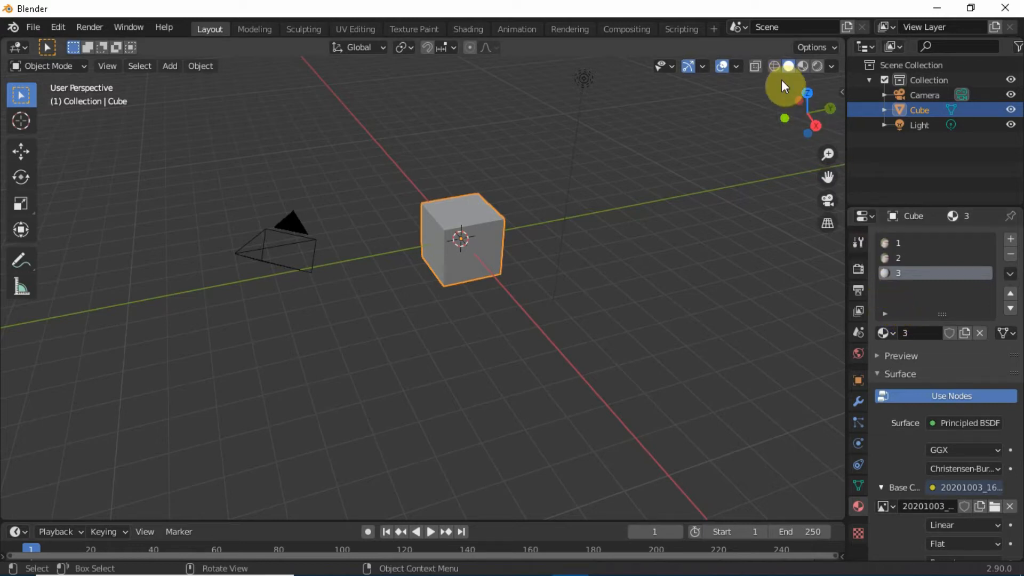
Preview the textured cube in Rendered viewport shading and switch to the UV Editing workspace
{"action": "left_click", "coordinate": [818, 66]}
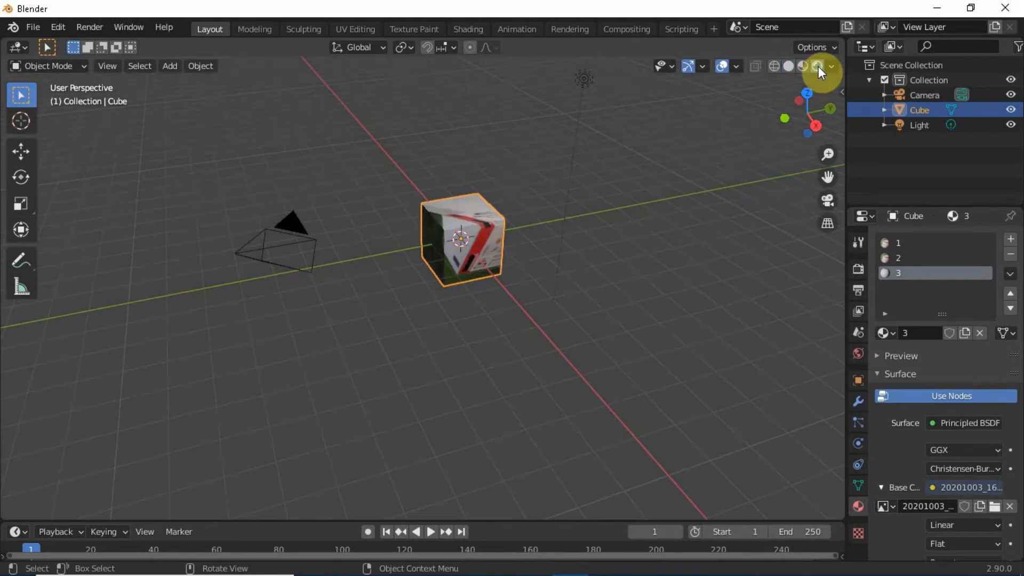
{"action": "left_click_drag", "start_coordinate": [811, 114], "coordinate": [815, 135]}
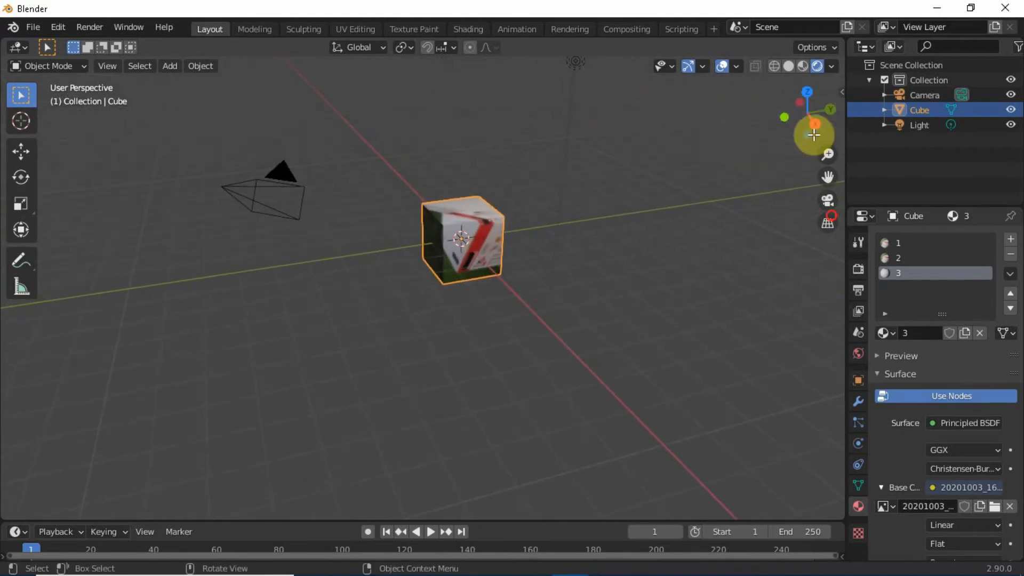
{"action": "left_click", "coordinate": [346, 29]}
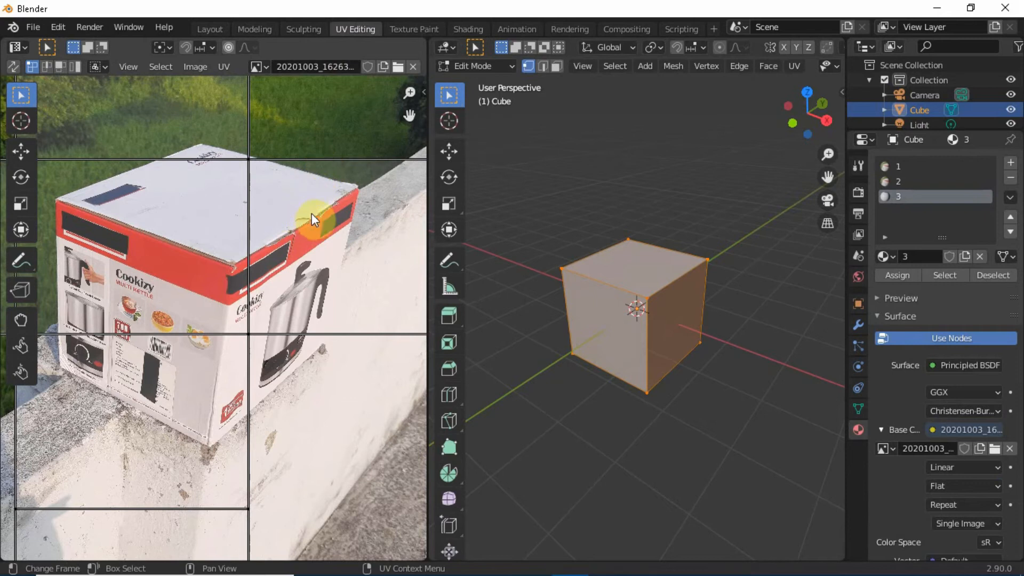
{"action": "scroll", "coordinate": [311, 218], "scroll_direction": "down", "scroll_amount": 3}
{"action": "scroll", "coordinate": [311, 218], "scroll_direction": "up", "scroll_amount": 2}
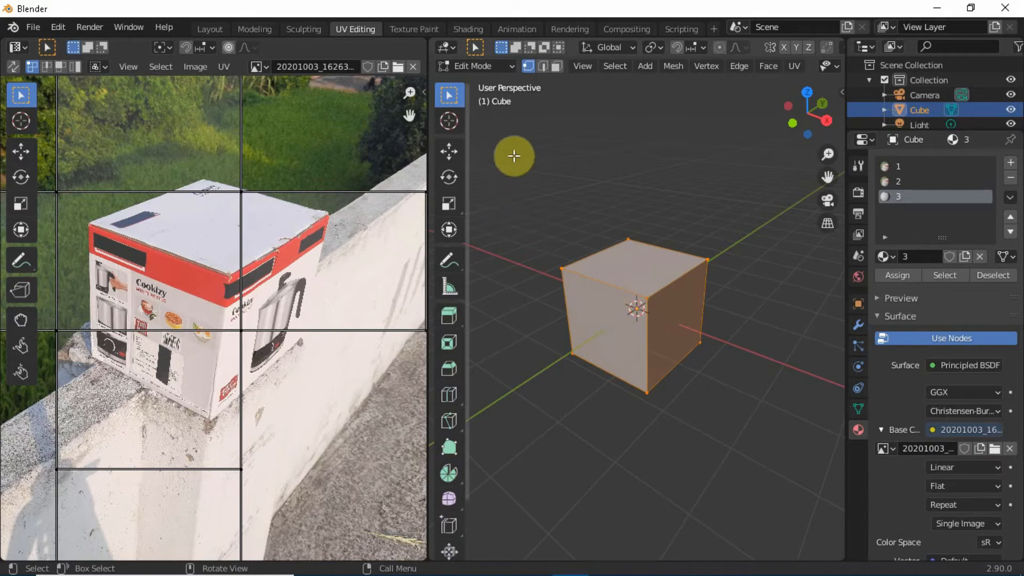
Scale the whole cube mesh along the Y axis by about 1.2 to approximate the photographed box
{"action": "scroll", "coordinate": [685, 283], "scroll_direction": "up", "scroll_amount": 1}
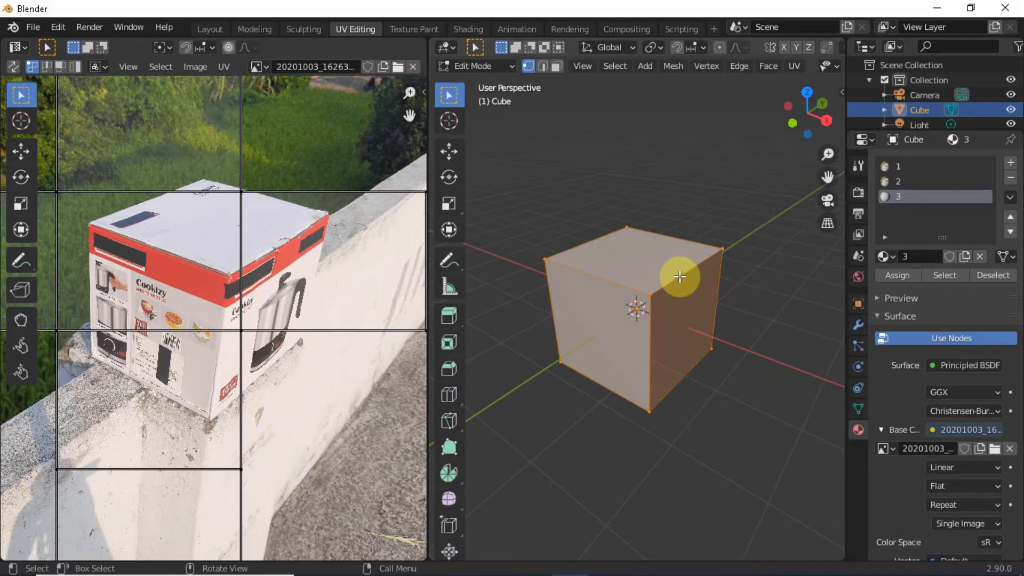
{"action": "key", "text": "s"}
{"action": "key", "text": "y"}
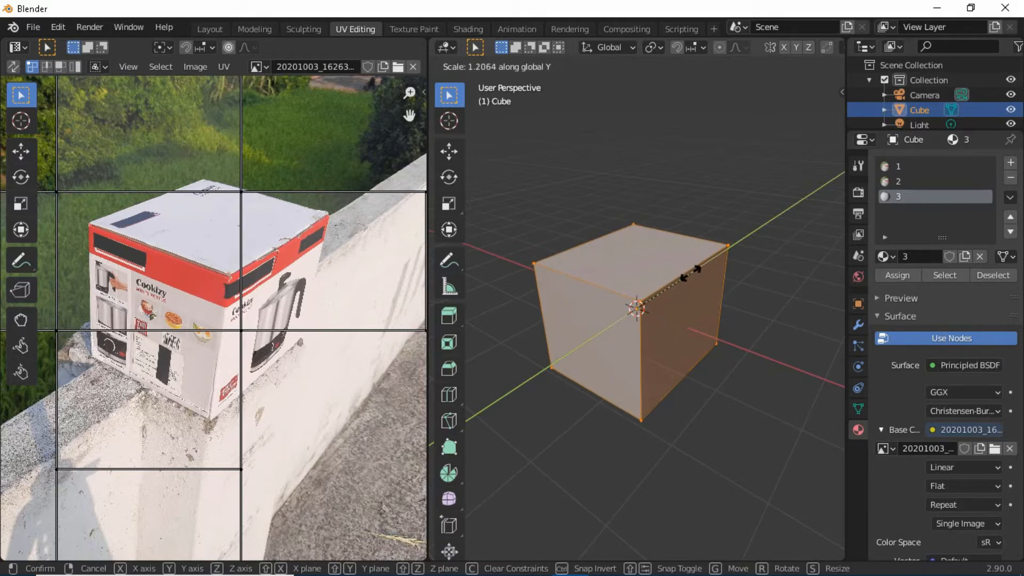
{"action": "left_click", "coordinate": [688, 271]}
{"action": "mouse_move", "coordinate": [814, 131]}
{"action": "left_mouse_down"}
{"action": "mouse_move", "coordinate": [826, 134]}
{"action": "mouse_move", "coordinate": [801, 132]}
{"action": "left_mouse_up"}
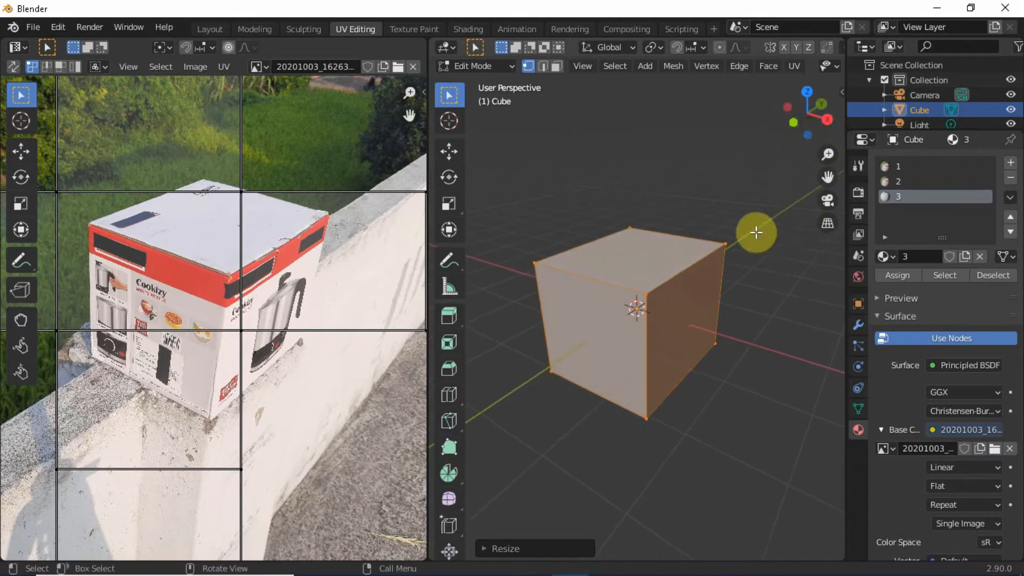
In face select mode, select the cube's top and two visible side faces and unwrap them with Project From View
{"action": "left_click", "coordinate": [557, 66]}
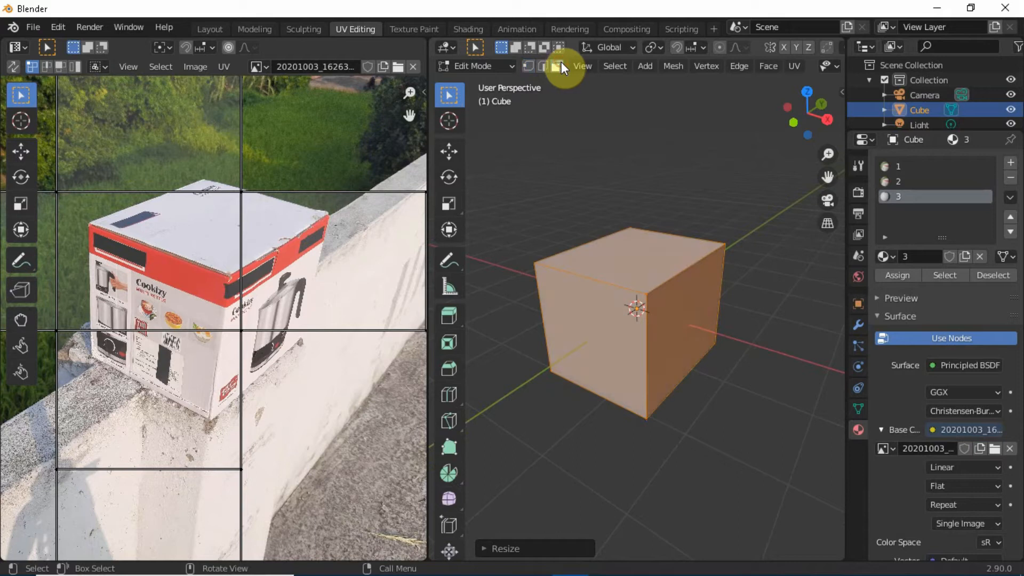
{"action": "left_click", "coordinate": [641, 262]}
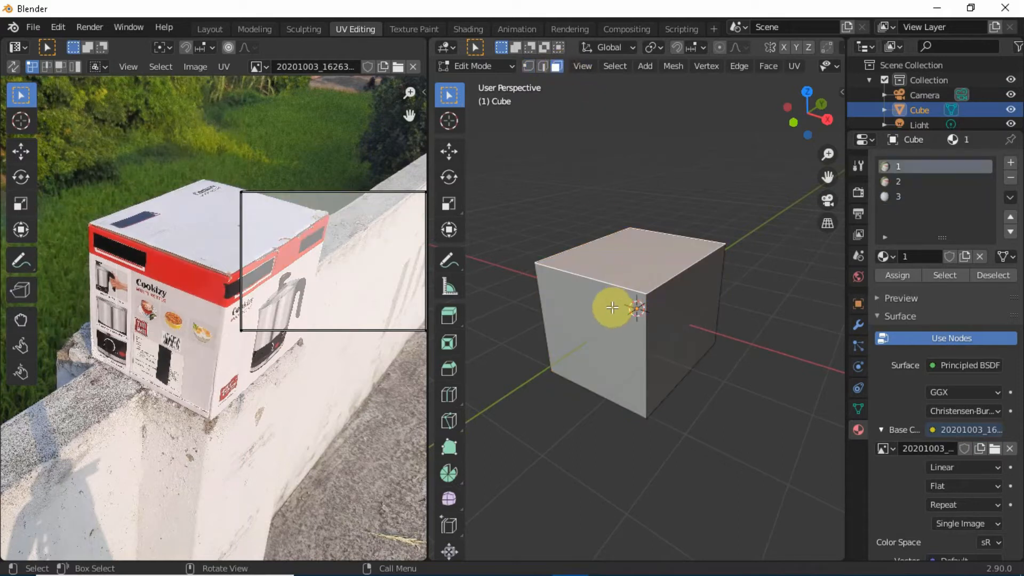
{"action": "left_click", "coordinate": [600, 318], "text": "shift"}
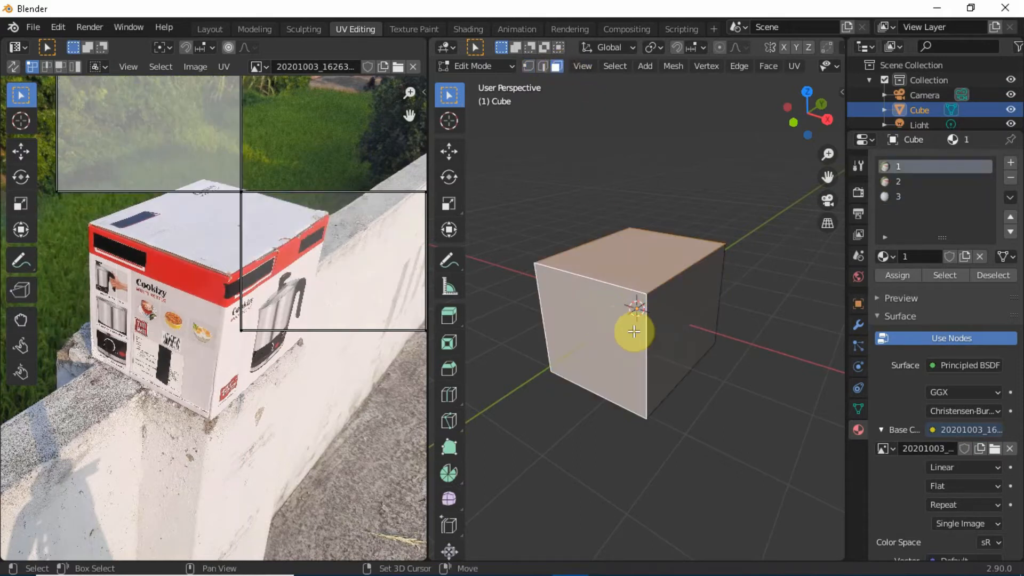
{"action": "left_click", "coordinate": [675, 326], "text": "shift"}
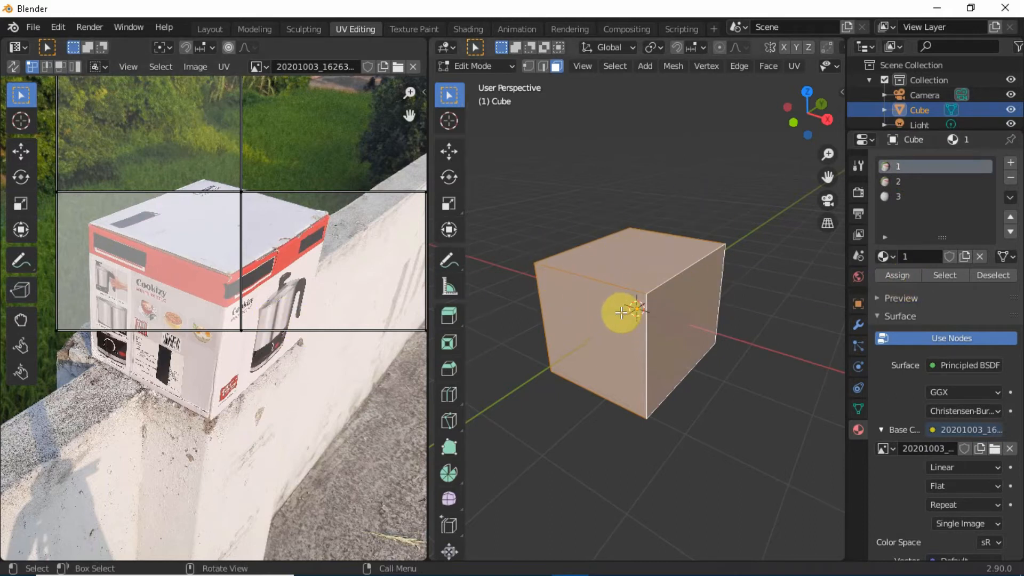
{"action": "key", "text": "u"}
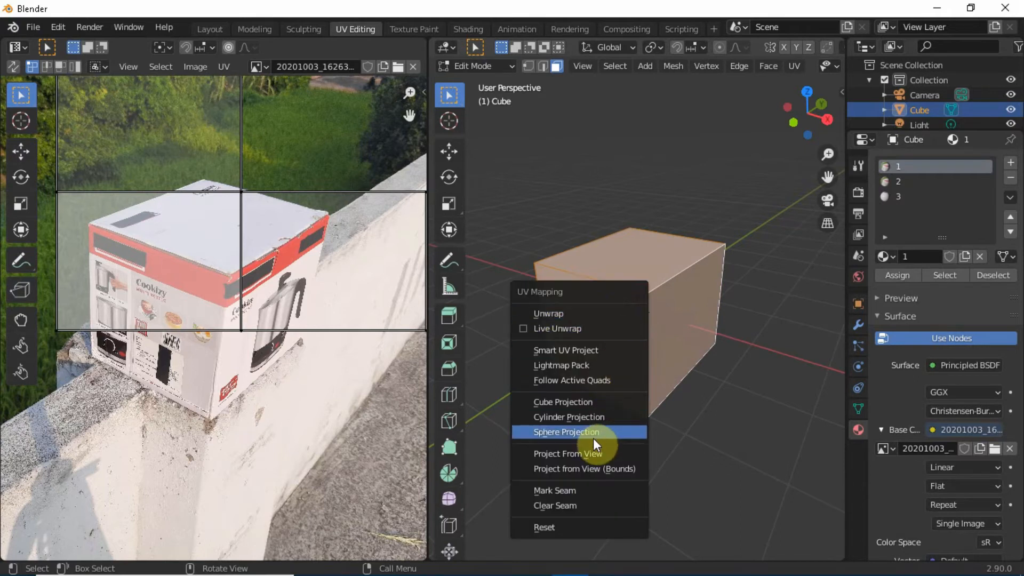
{"action": "left_click", "coordinate": [581, 451]}
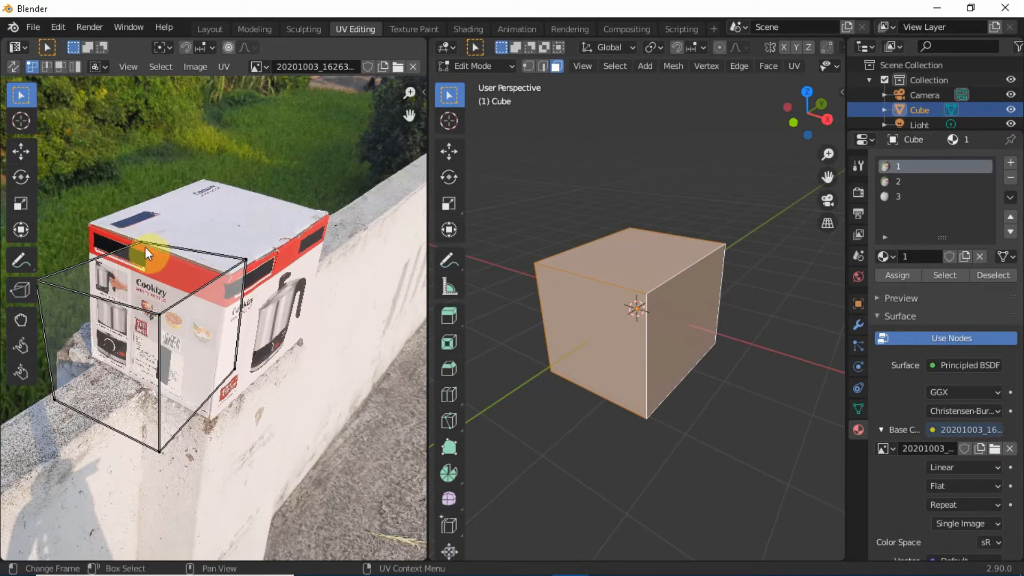
Move the top face's back and right UV corners onto the matching box corners in photo 20201003_162635.jpg
{"action": "scroll", "coordinate": [142, 239], "scroll_direction": "down", "scroll_amount": 2}
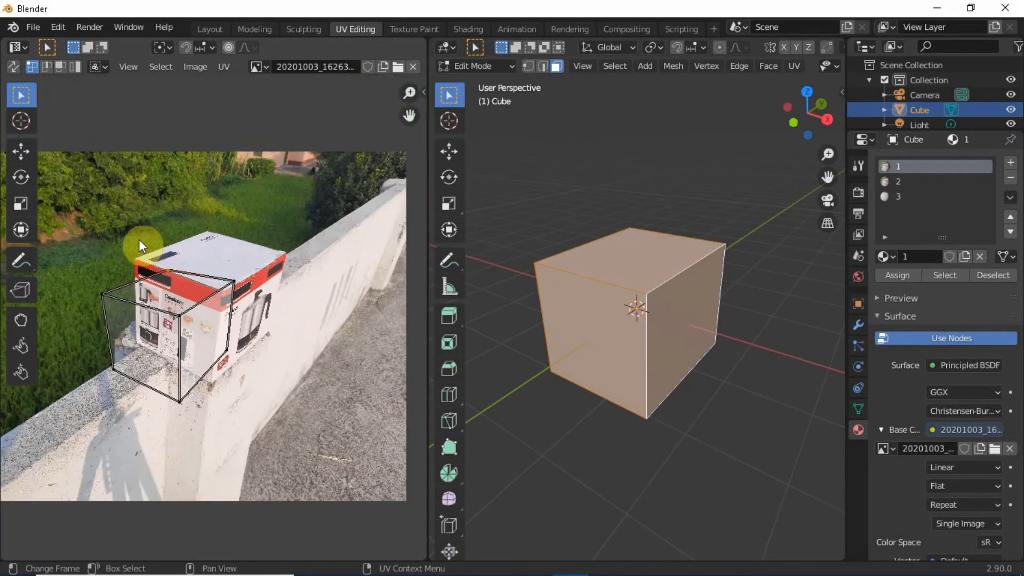
{"action": "scroll", "coordinate": [155, 250], "scroll_direction": "up", "scroll_amount": 5}
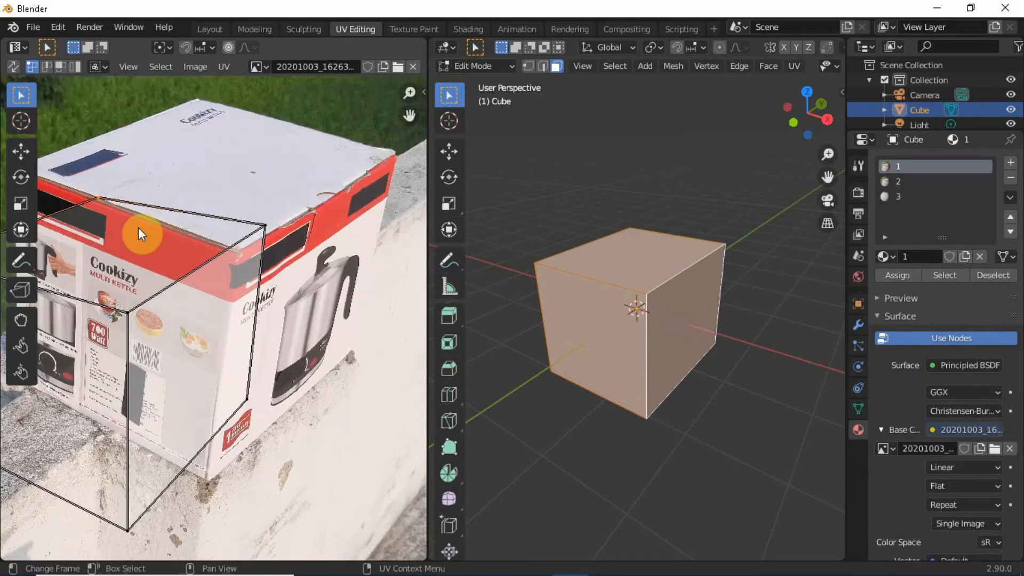
{"action": "key", "text": "g"}
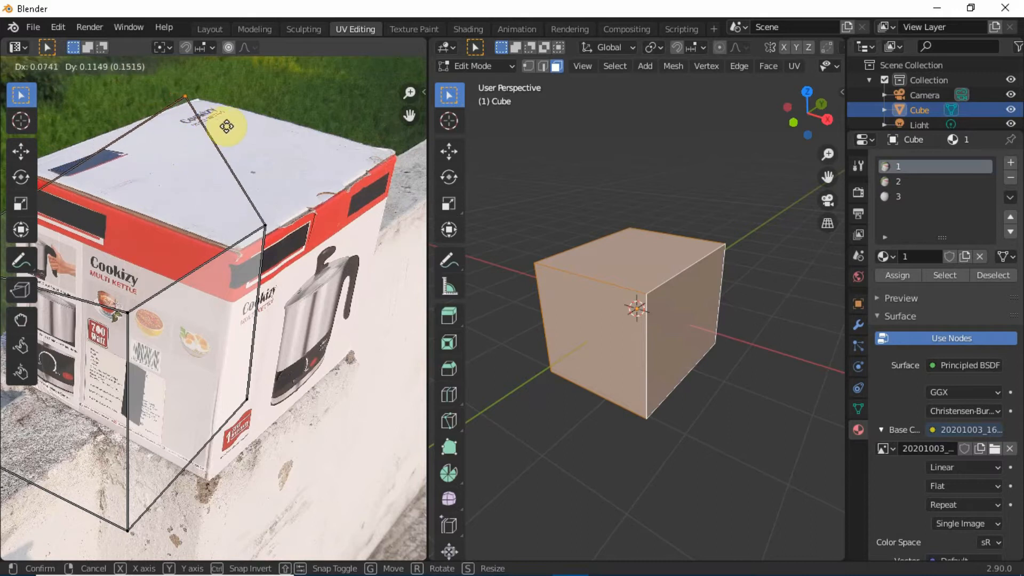
{"action": "left_click", "coordinate": [235, 130]}
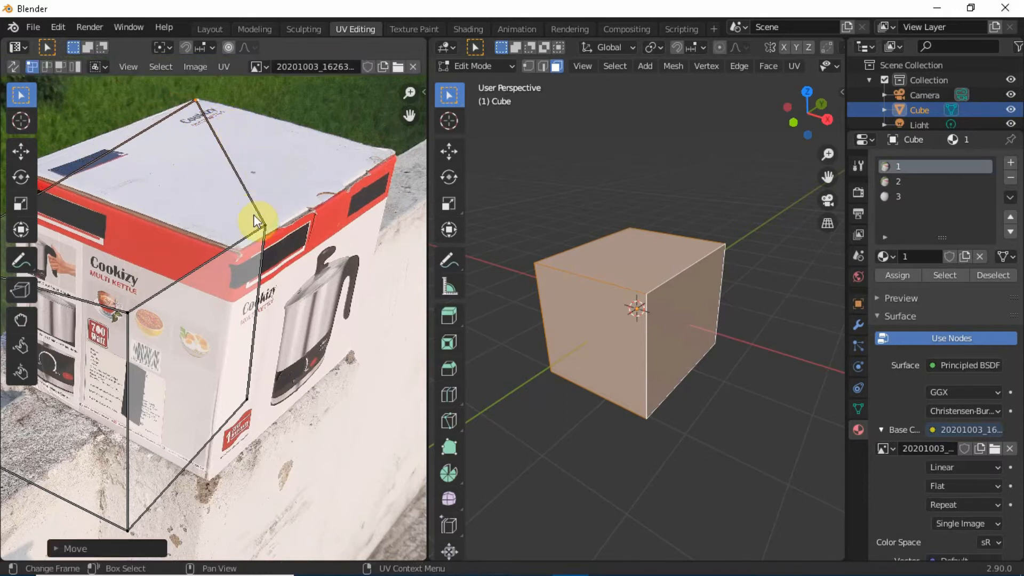
{"action": "key", "text": "g"}
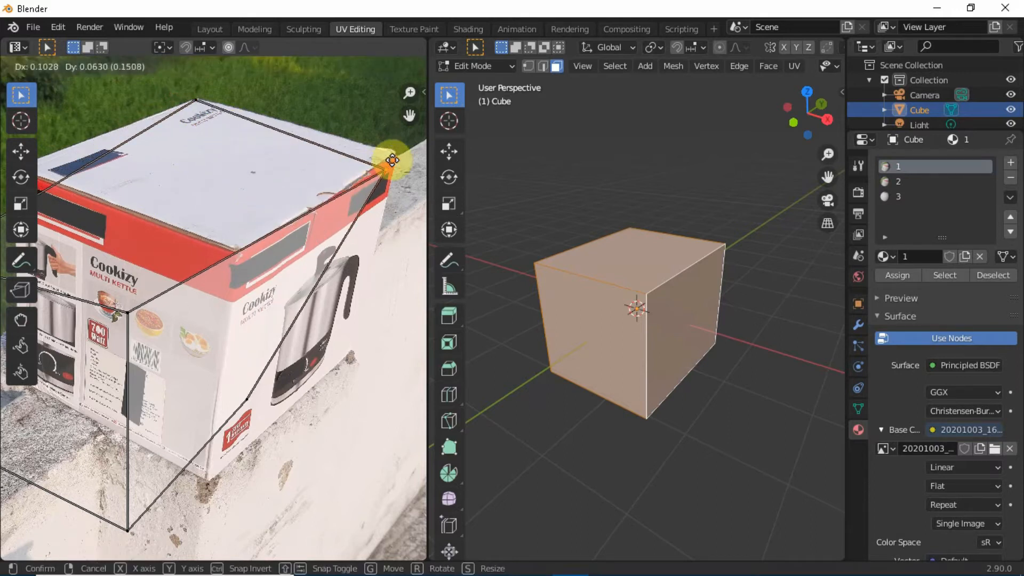
{"action": "left_click", "coordinate": [394, 151]}
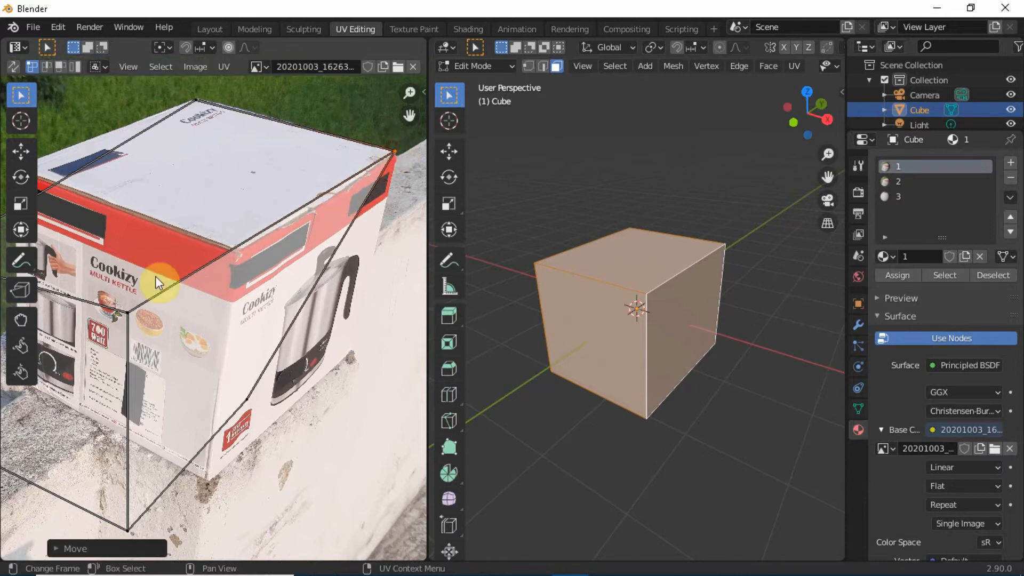
Fit the UV corners at the front top, lower right and front bottom to the photographed box's corners
{"action": "left_click", "coordinate": [130, 308]}
{"action": "key", "text": "g"}
{"action": "left_click", "coordinate": [235, 246]}
{"action": "left_click", "coordinate": [247, 398]}
{"action": "key", "text": "g"}
{"action": "left_click", "coordinate": [358, 344]}
{"action": "left_click", "coordinate": [128, 530]}
{"action": "key", "text": "g"}
Move the upper-left and lower-left UV corners onto the box's left edge in the photo and check the alignment
{"action": "middle_click_drag", "start_coordinate": [190, 372], "coordinate": [353, 347]}
{"action": "left_click", "coordinate": [90, 237]}
{"action": "key", "text": "g"}
{"action": "left_click", "coordinate": [176, 150]}
{"action": "left_click", "coordinate": [126, 419]}
{"action": "key", "text": "g"}
{"action": "scroll", "coordinate": [229, 166], "scroll_direction": "up", "scroll_amount": 4}
{"action": "scroll", "coordinate": [176, 223], "scroll_direction": "down", "scroll_amount": 4}
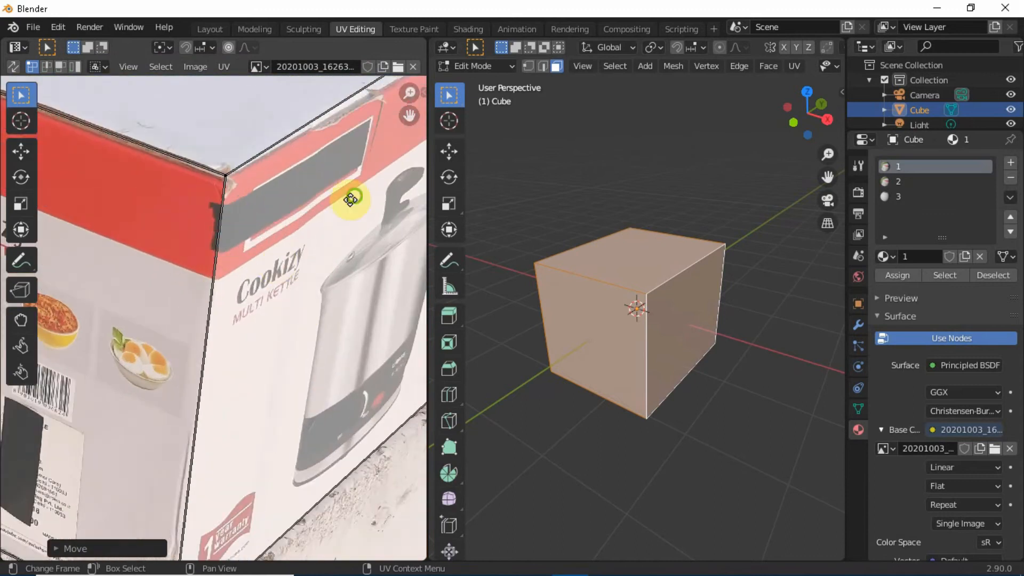
{"action": "scroll", "coordinate": [306, 197], "scroll_direction": "down", "scroll_amount": 5}
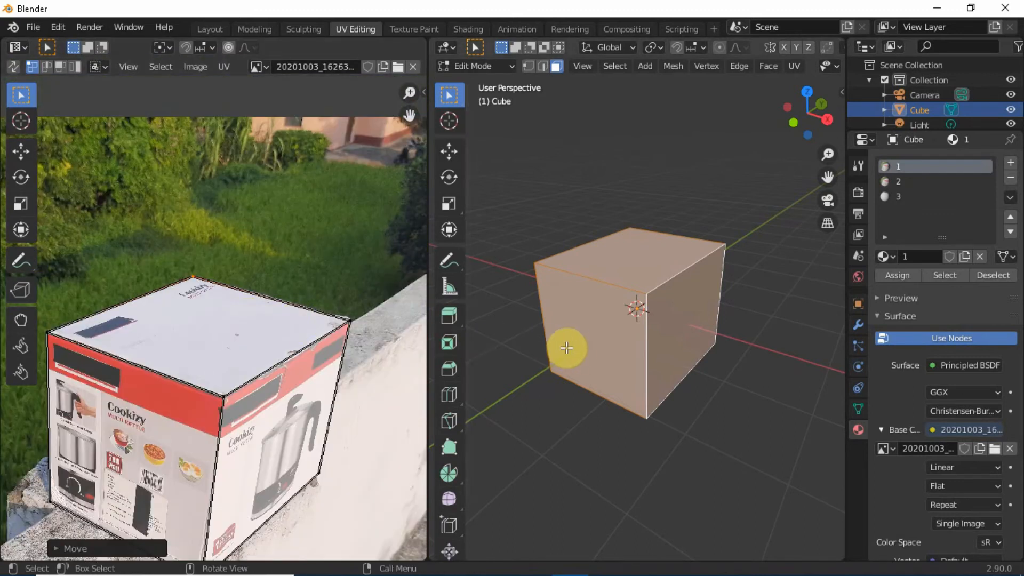
Display the cube in Rendered viewport shading and set its Z rotation to 180°
{"action": "key", "text": "z"}
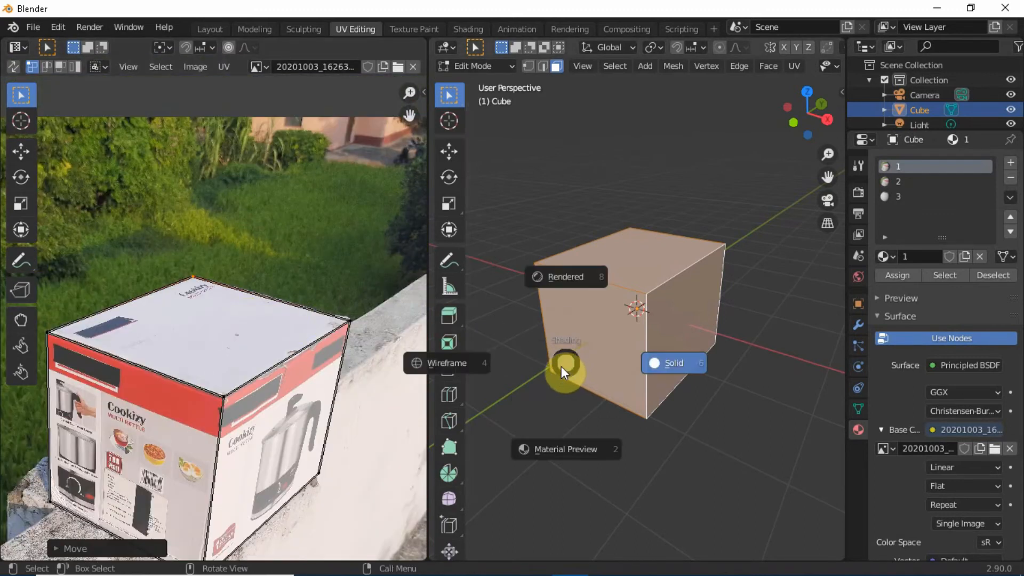
{"action": "left_click", "coordinate": [556, 277]}
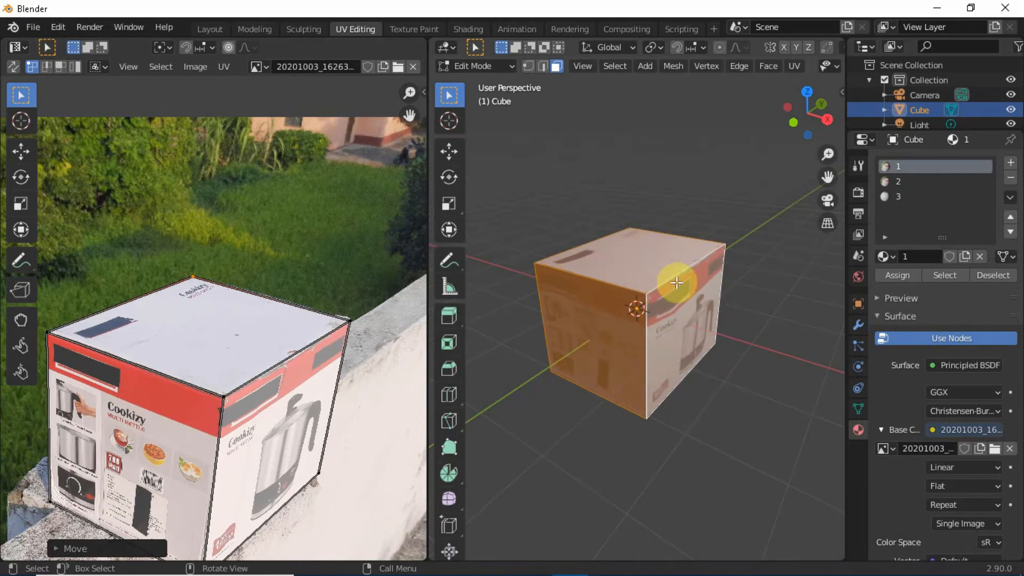
{"action": "left_click", "coordinate": [858, 305]}
{"action": "left_click", "coordinate": [959, 286]}
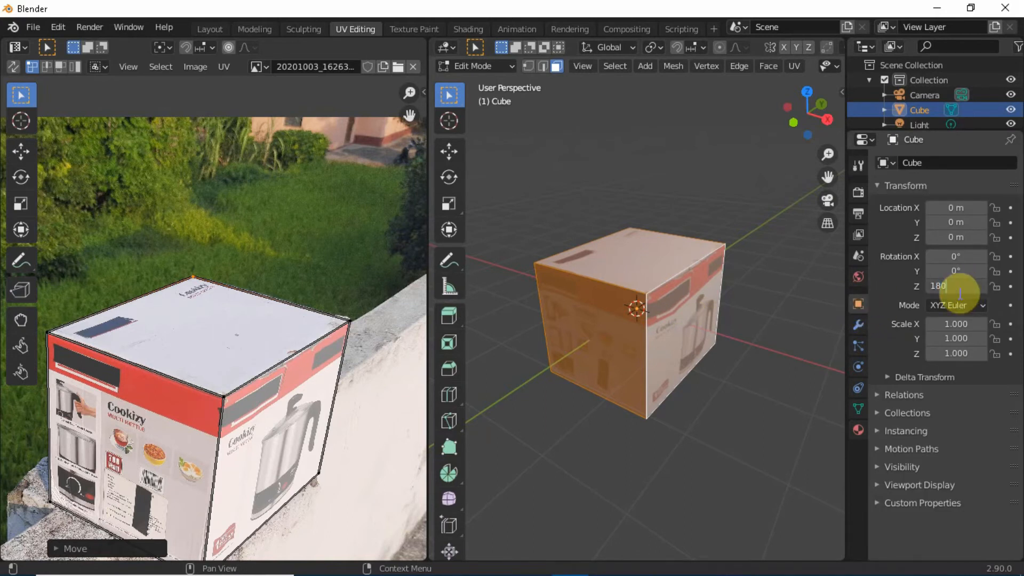
{"action": "key", "text": "Return"}
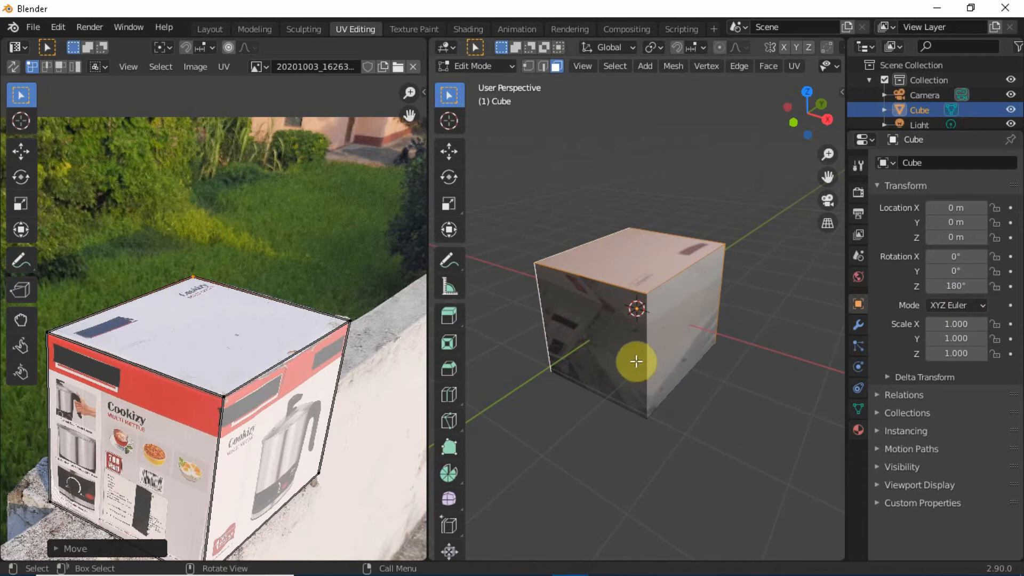
Show 20201003_162701.jpg in the UV editor and assign material 2 to the cube's two visible untextured side faces
{"action": "left_click", "coordinate": [258, 66]}
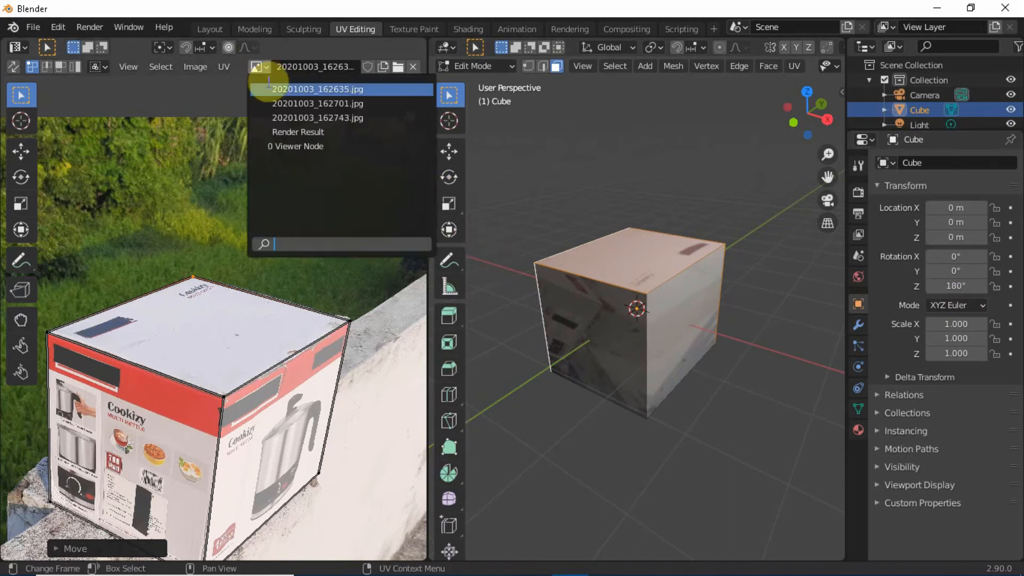
{"action": "left_click", "coordinate": [278, 103]}
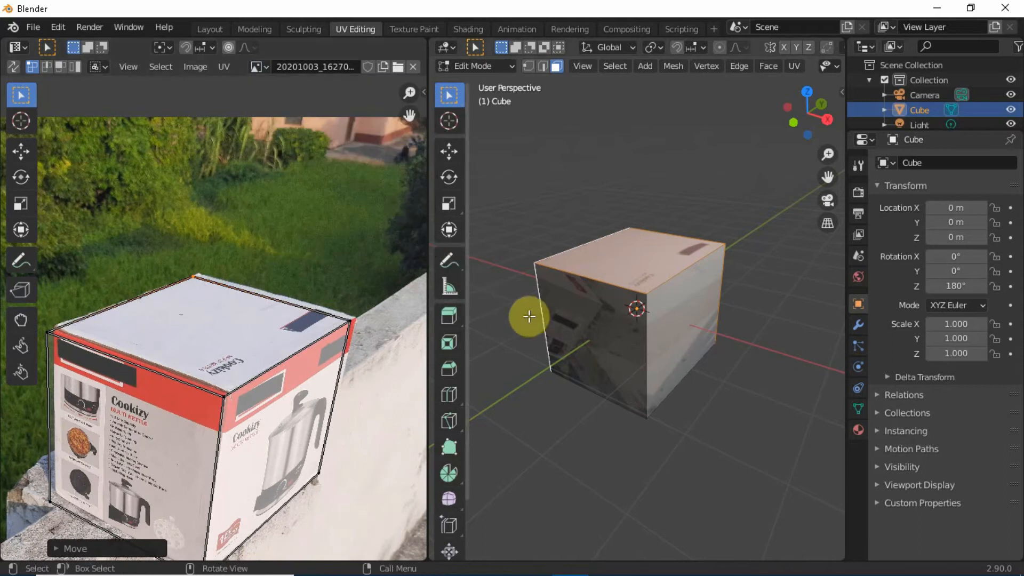
{"action": "left_click", "coordinate": [571, 315]}
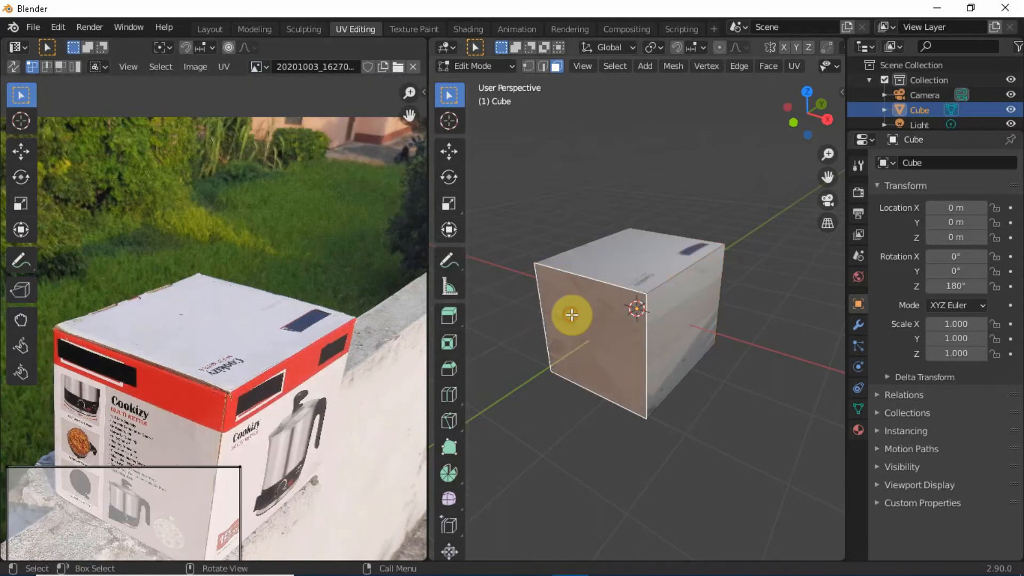
{"action": "left_click", "coordinate": [681, 321], "text": "shift"}
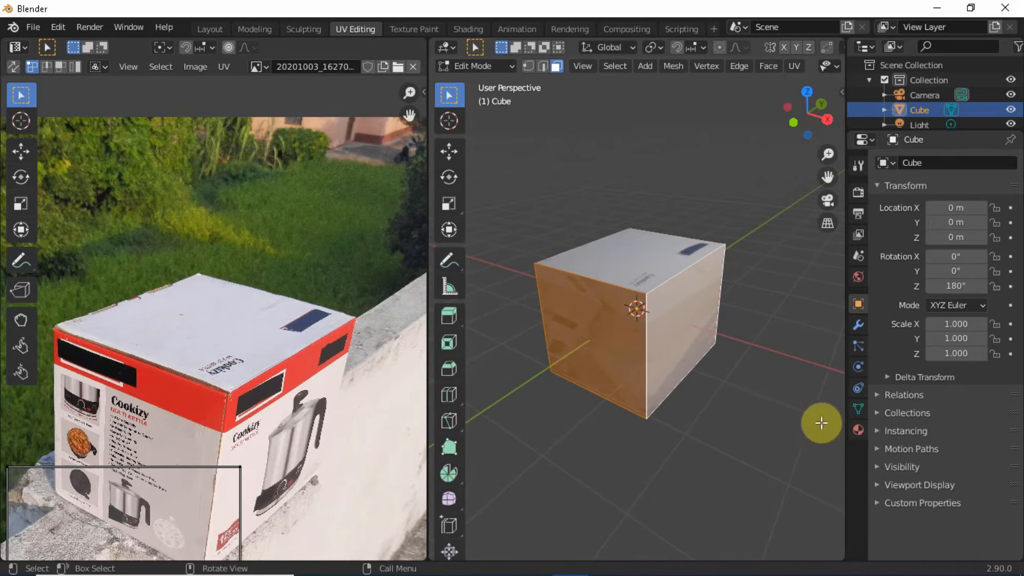
{"action": "left_click", "coordinate": [853, 433]}
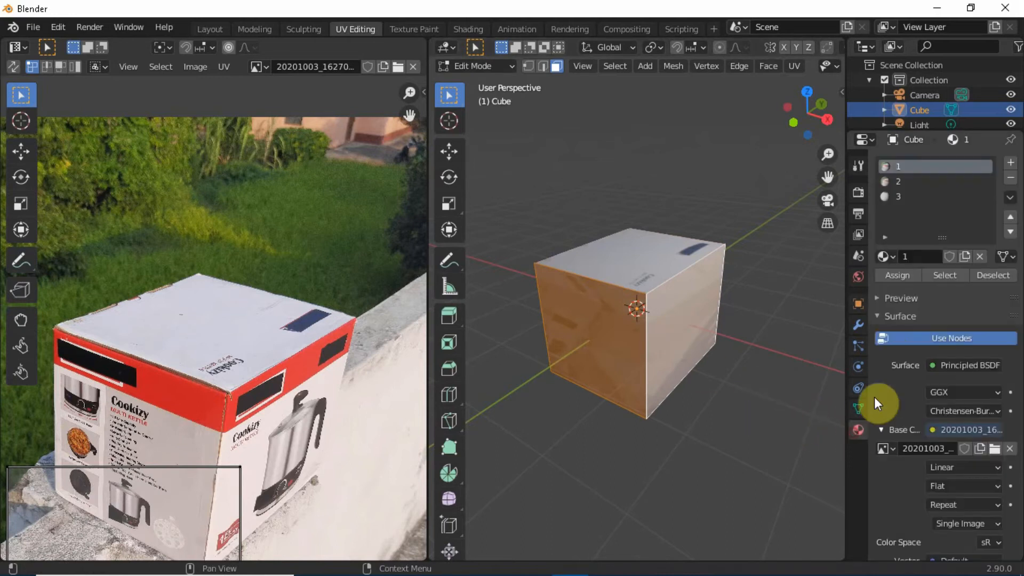
{"action": "left_click", "coordinate": [897, 183]}
{"action": "left_click", "coordinate": [891, 278]}
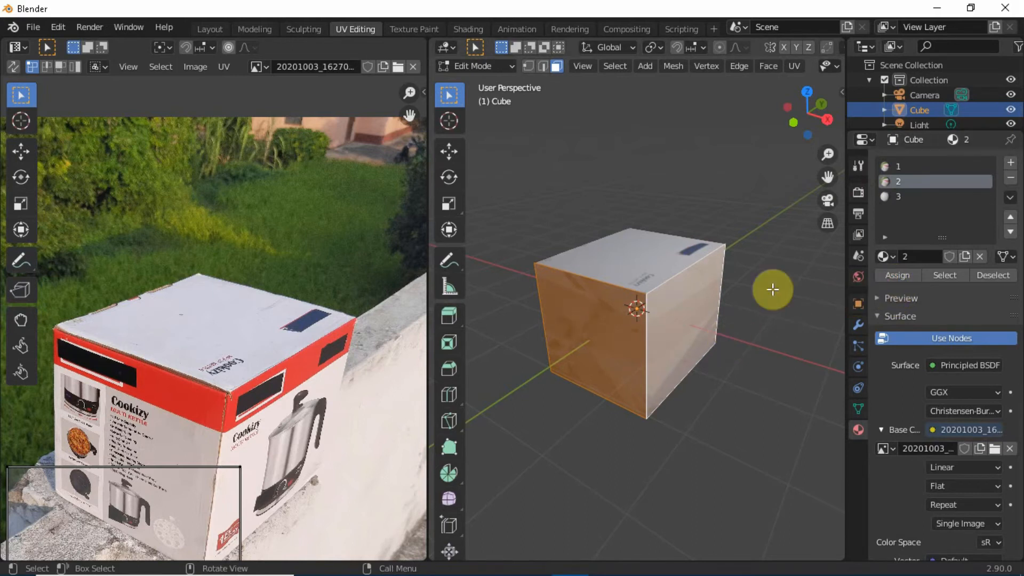
Unwrap the two side faces with Project From View and move their right-hand UV corners onto the box's right edge
{"action": "key", "text": "u"}
{"action": "left_click", "coordinate": [698, 301]}
{"action": "middle_click_drag", "start_coordinate": [246, 383], "coordinate": [261, 222]}
{"action": "left_click", "coordinate": [260, 221]}
{"action": "key", "text": "g"}
{"action": "left_click", "coordinate": [372, 159]}
{"action": "left_click", "coordinate": [252, 351]}
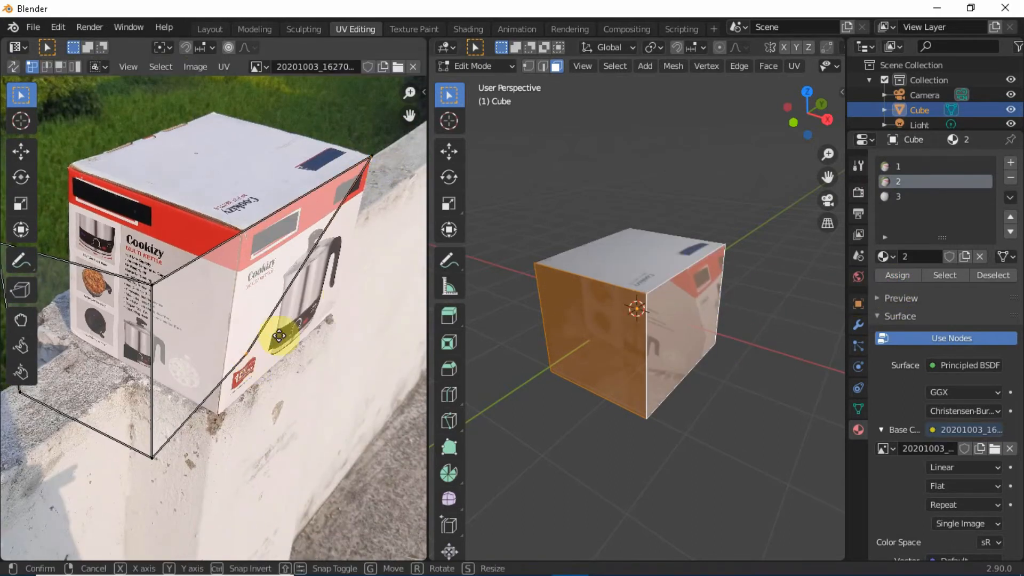
{"action": "key", "text": "g"}
{"action": "left_click", "coordinate": [344, 300]}
Move the bottom and top UV corners of the shared front edge onto the photographed box's front edge
{"action": "left_click", "coordinate": [155, 457]}
{"action": "key", "text": "g"}
{"action": "left_click", "coordinate": [221, 411]}
{"action": "left_click", "coordinate": [156, 278]}
{"action": "key", "text": "g"}
{"action": "left_click", "coordinate": [246, 227]}
Move the side faces' upper-left and lower-left UV corners onto the box's left edge in the photo
{"action": "middle_click_drag", "start_coordinate": [361, 246], "coordinate": [464, 204]}
{"action": "left_click", "coordinate": [84, 199]}
{"action": "key", "text": "g"}
{"action": "left_click", "coordinate": [160, 127]}
{"action": "left_click", "coordinate": [125, 340]}
{"action": "key", "text": "g"}
{"action": "left_click", "coordinate": [172, 283]}
Fine-tune the upper-left UV corner against the photo and inspect the other corners' alignment
{"action": "scroll", "coordinate": [343, 217], "scroll_direction": "up", "scroll_amount": 2}
{"action": "middle_click_drag", "start_coordinate": [187, 185], "coordinate": [250, 308]}
{"action": "left_click", "coordinate": [140, 191]}
{"action": "key", "text": "g"}
{"action": "left_click", "coordinate": [142, 187]}
{"action": "scroll", "coordinate": [213, 230], "scroll_direction": "down", "scroll_amount": 1}
{"action": "middle_click_drag", "start_coordinate": [381, 315], "coordinate": [223, 262]}
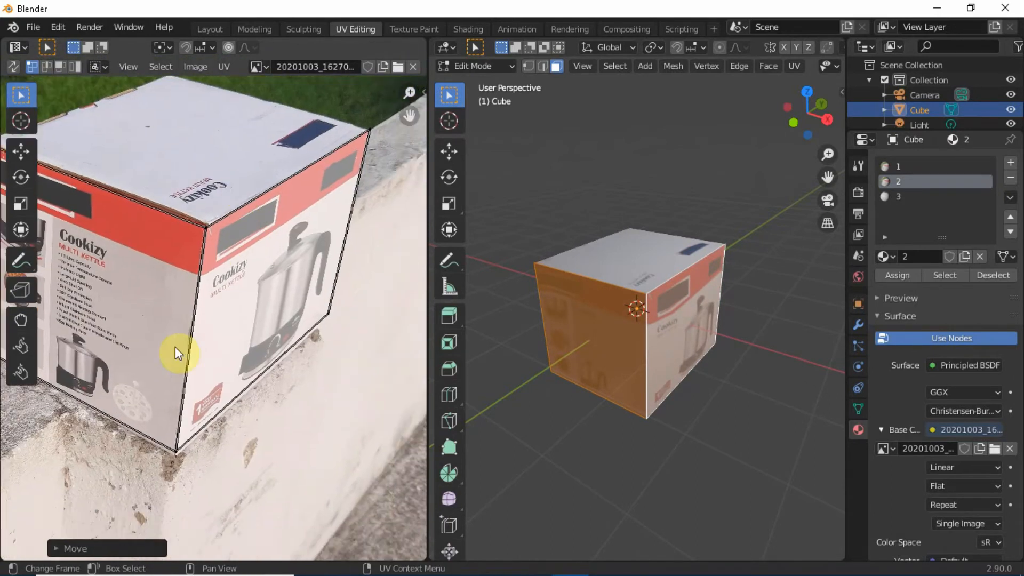
{"action": "middle_click_drag", "start_coordinate": [174, 446], "coordinate": [222, 347]}
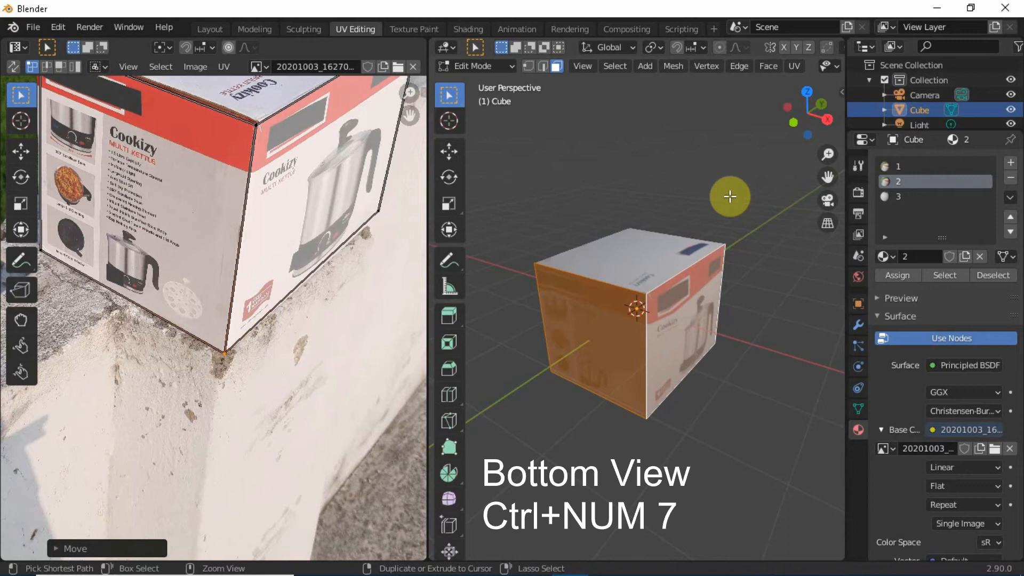
Switch to Bottom view, select the cube's bottom face and assign material 3 to it
{"action": "key", "text": "ctrl+KP_7"}
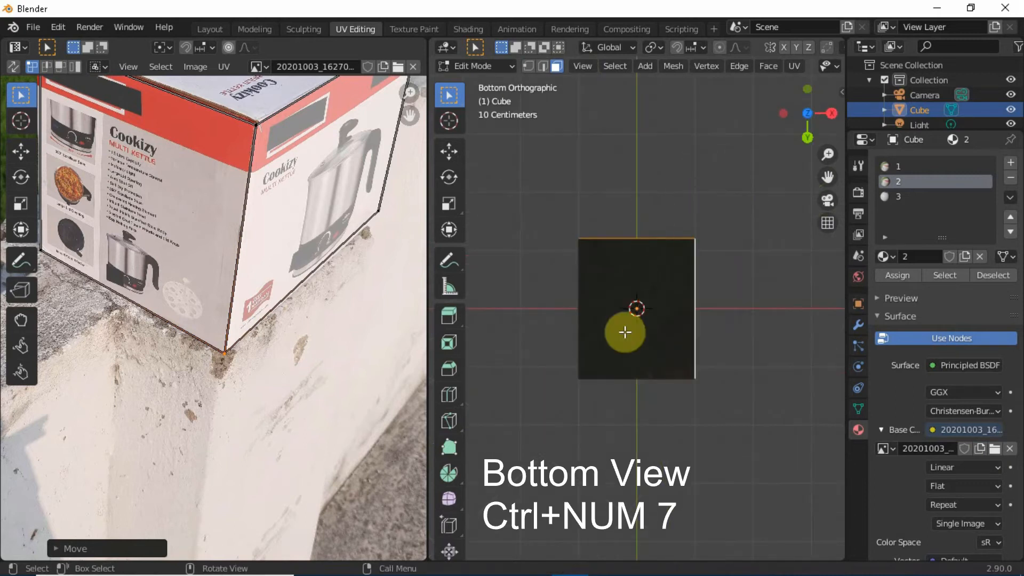
{"action": "left_click", "coordinate": [646, 300]}
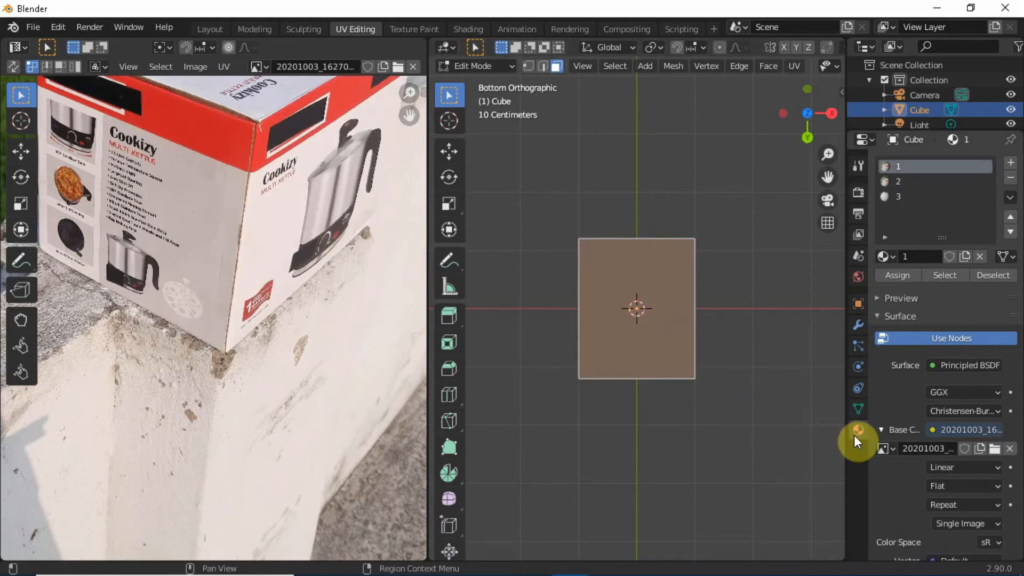
{"action": "left_click", "coordinate": [896, 197]}
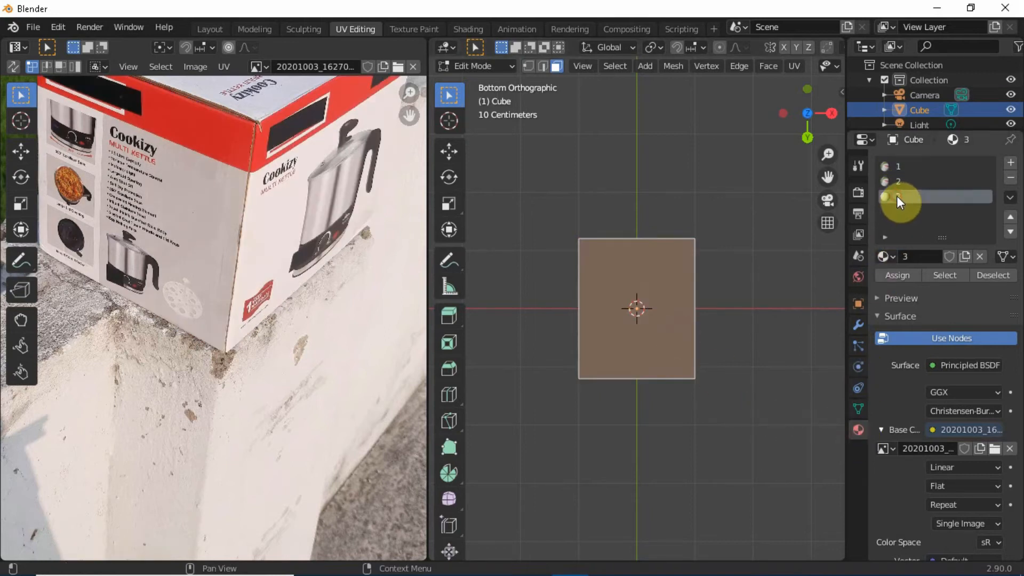
{"action": "left_click", "coordinate": [897, 275]}
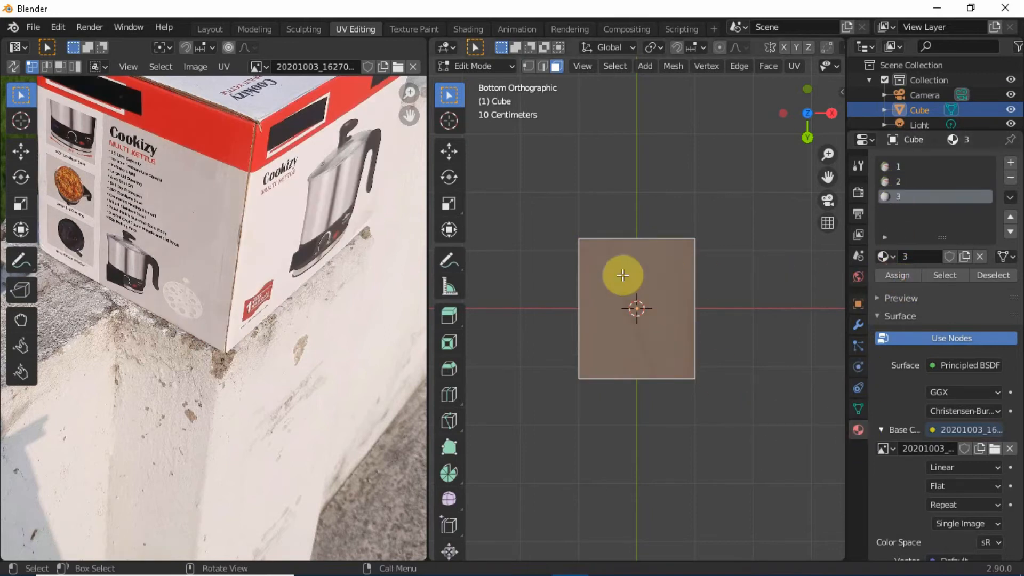
Show 20201003_162743.jpg in the UV editor and unwrap the bottom face with Project From View
{"action": "left_click", "coordinate": [256, 66]}
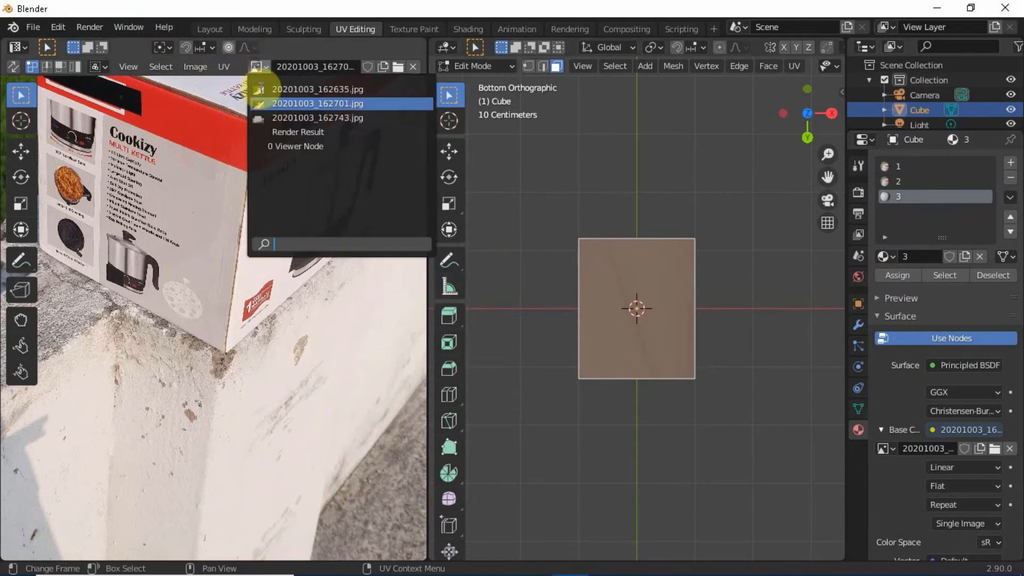
{"action": "left_click", "coordinate": [277, 119]}
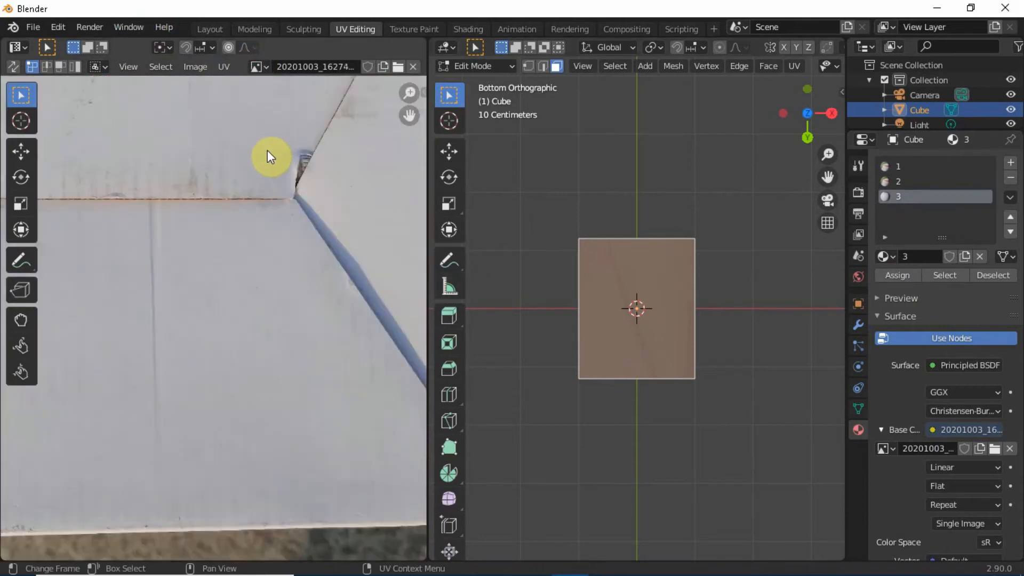
{"action": "scroll", "coordinate": [247, 216], "scroll_direction": "down", "scroll_amount": 8}
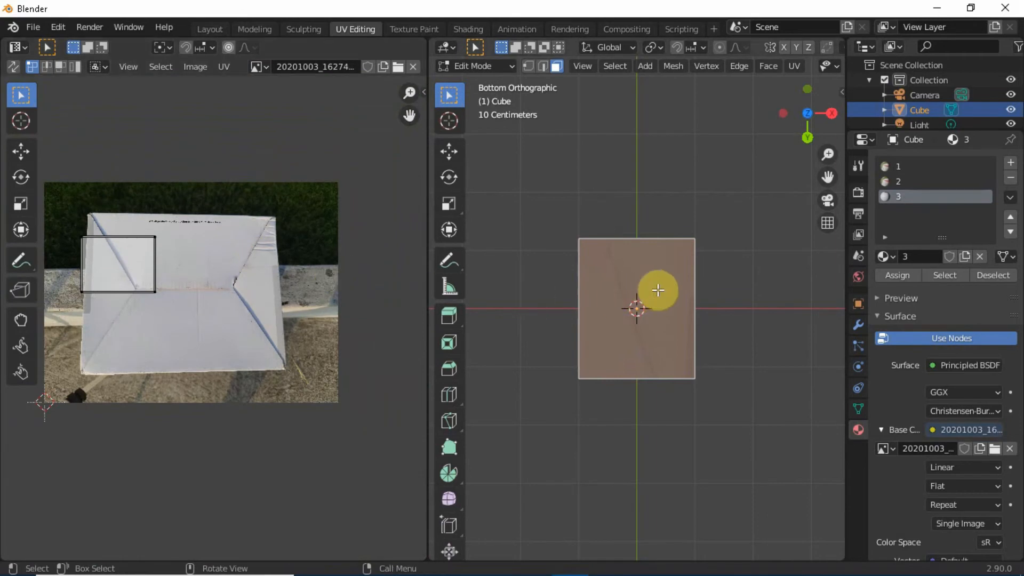
{"action": "key", "text": "u"}
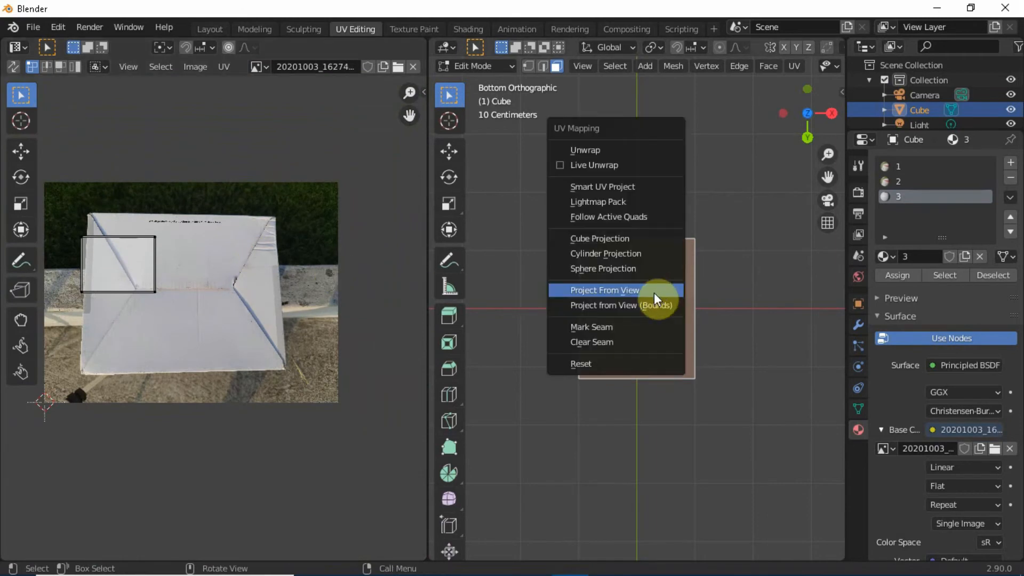
{"action": "left_click", "coordinate": [608, 292]}
{"action": "scroll", "coordinate": [179, 299], "scroll_direction": "up", "scroll_amount": 1}
{"action": "scroll", "coordinate": [186, 299], "scroll_direction": "down", "scroll_amount": 1}
{"action": "scroll", "coordinate": [197, 289], "scroll_direction": "up", "scroll_amount": 4}
{"action": "scroll", "coordinate": [200, 286], "scroll_direction": "down", "scroll_amount": 2}
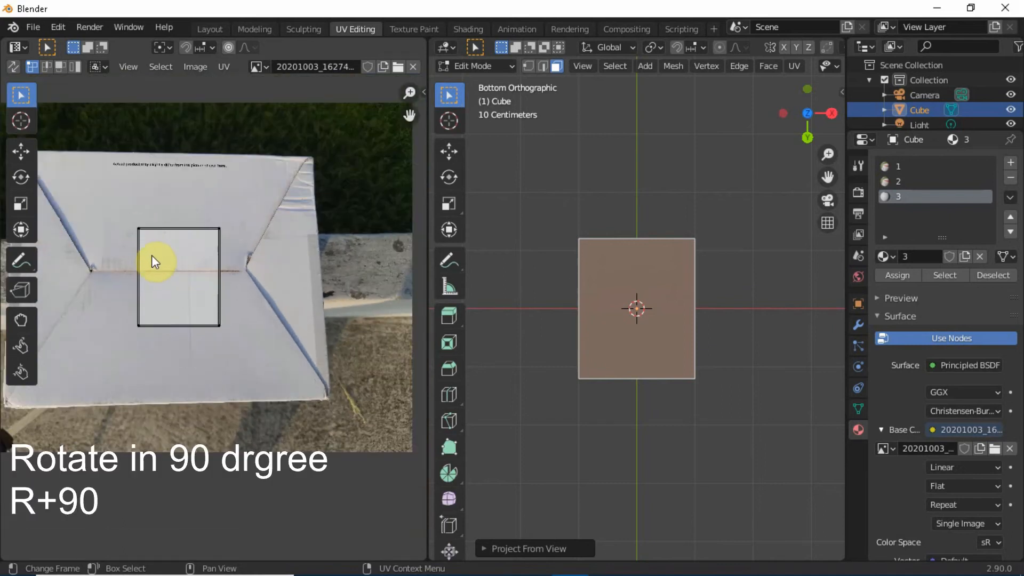
Rotate all of the bottom face's UVs by 90 degrees to match the photographed box's orientation
{"action": "key", "text": "a"}
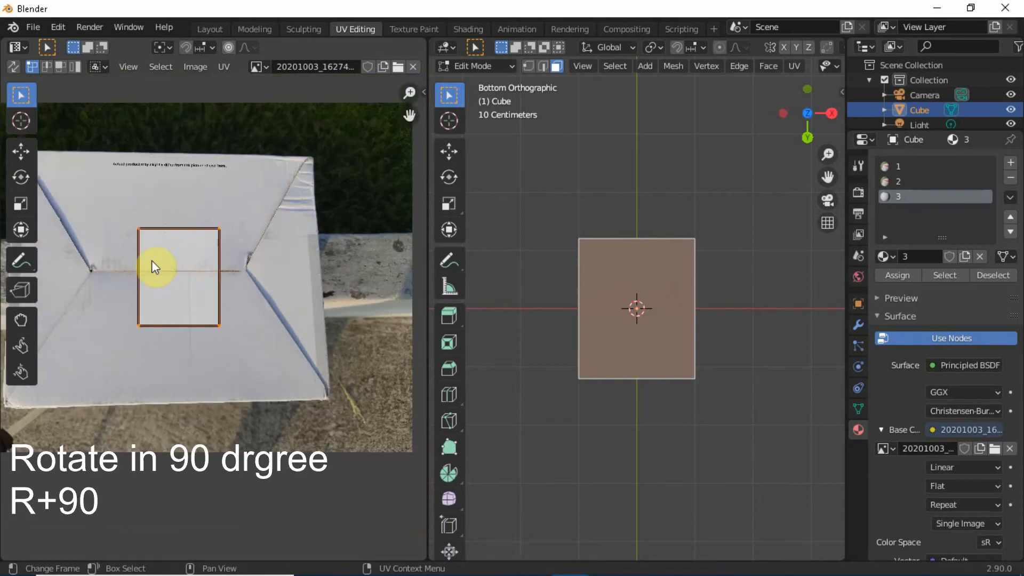
{"action": "key", "text": "r"}
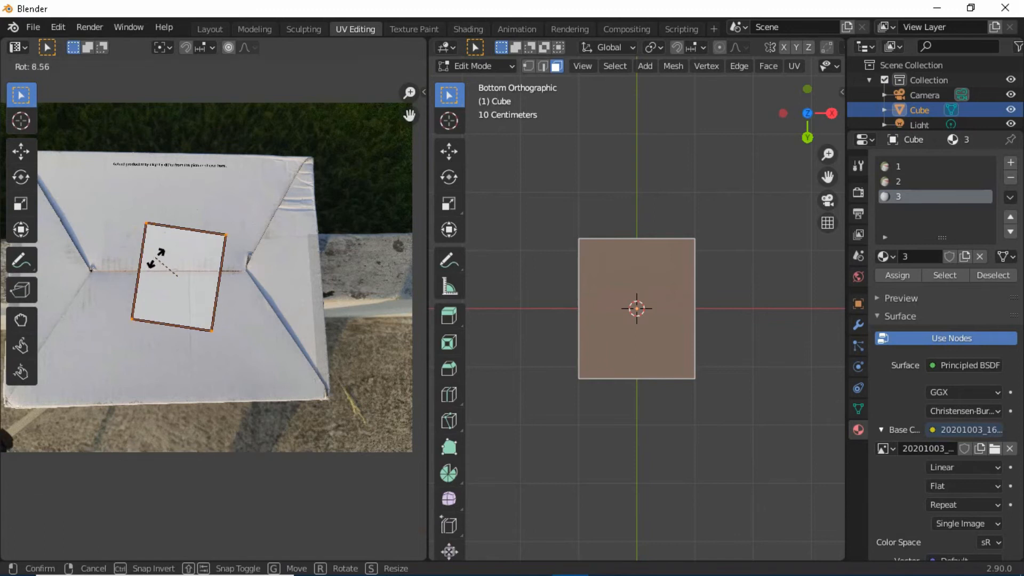
{"action": "type", "text": "90"}
{"action": "left_click", "coordinate": [158, 264]}
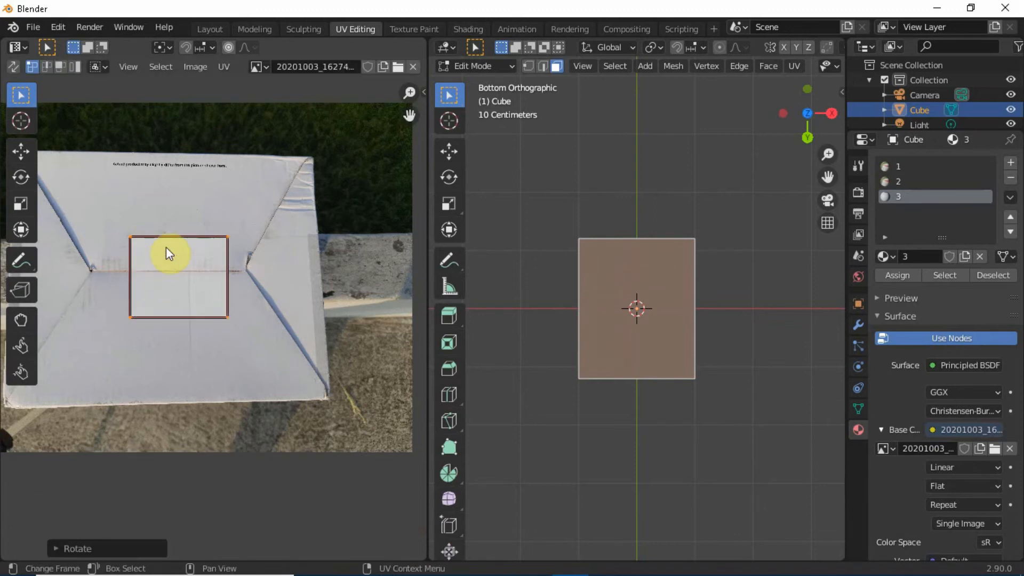
Move the bottom face's four UV corners onto the corners of the photographed white box bottom
{"action": "middle_click_drag", "start_coordinate": [160, 238], "coordinate": [208, 263]}
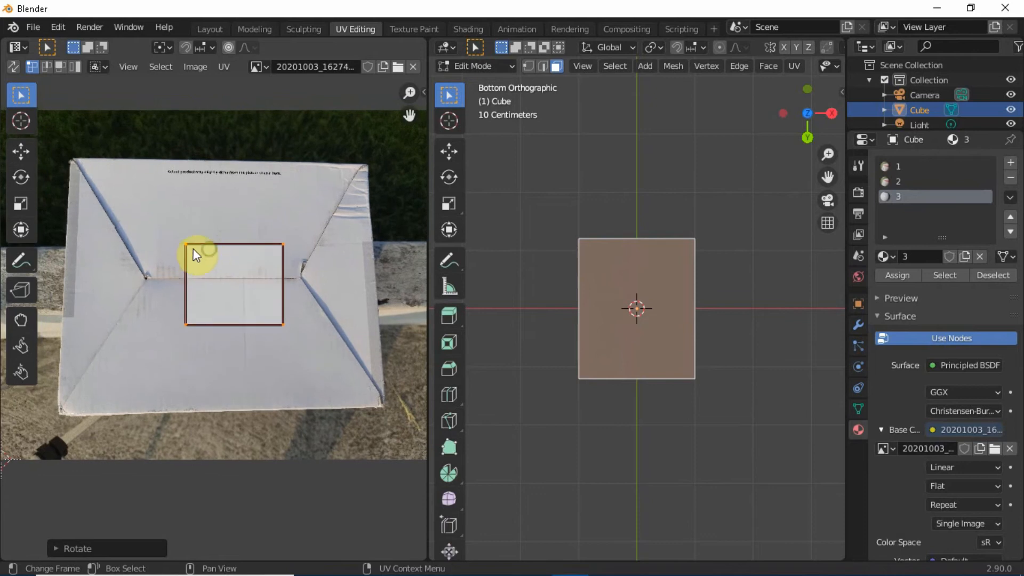
{"action": "left_click", "coordinate": [187, 248]}
{"action": "left_click_drag", "start_coordinate": [187, 248], "coordinate": [73, 163]}
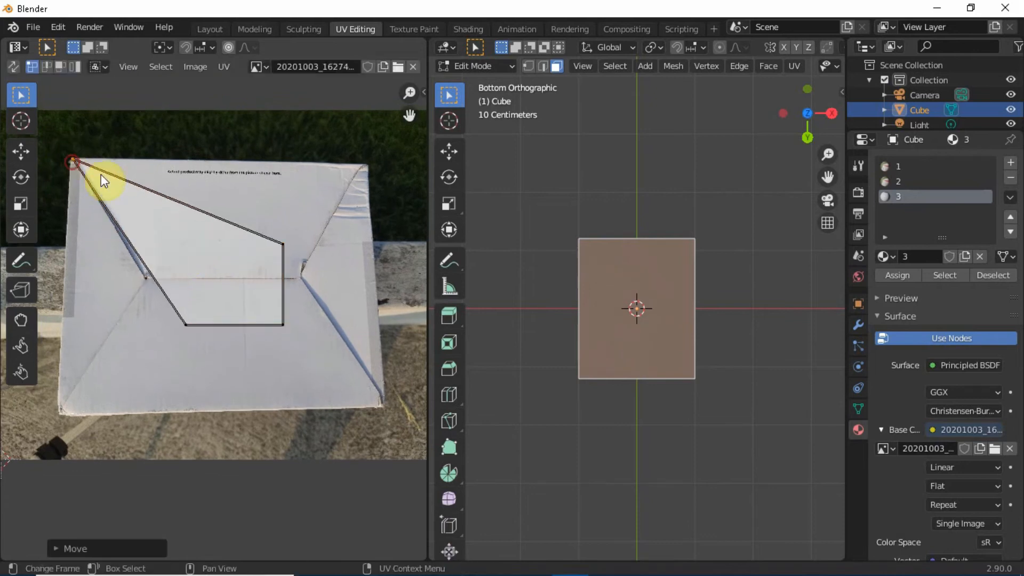
{"action": "left_click_drag", "start_coordinate": [284, 244], "coordinate": [366, 160]}
{"action": "left_click_drag", "start_coordinate": [284, 324], "coordinate": [382, 405]}
{"action": "left_click_drag", "start_coordinate": [186, 325], "coordinate": [59, 412]}
{"action": "left_click_drag", "start_coordinate": [345, 395], "coordinate": [375, 399]}
{"action": "scroll", "coordinate": [98, 187], "scroll_direction": "up", "scroll_amount": 2}
{"action": "middle_click_drag", "start_coordinate": [98, 188], "coordinate": [214, 308]}
{"action": "scroll", "coordinate": [214, 308], "scroll_direction": "down", "scroll_amount": 4}
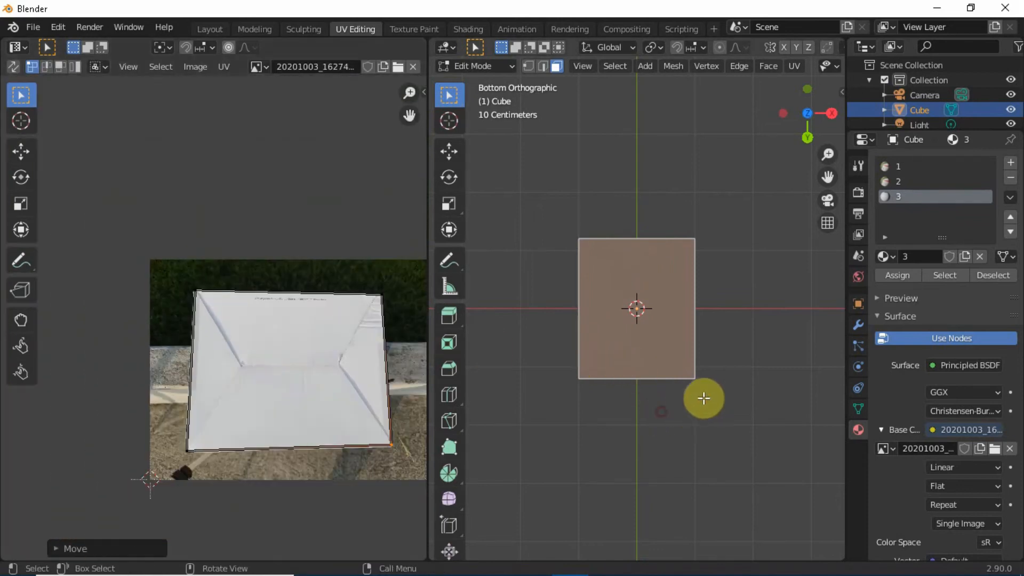
Show 20201003_162635.jpg in the UV editor and compare the photographed box with the cube's textured faces from several angles
{"action": "left_click", "coordinate": [711, 326]}
{"action": "left_click_drag", "start_coordinate": [811, 140], "coordinate": [781, 207]}
{"action": "scroll", "coordinate": [597, 237], "scroll_direction": "up", "scroll_amount": 5}
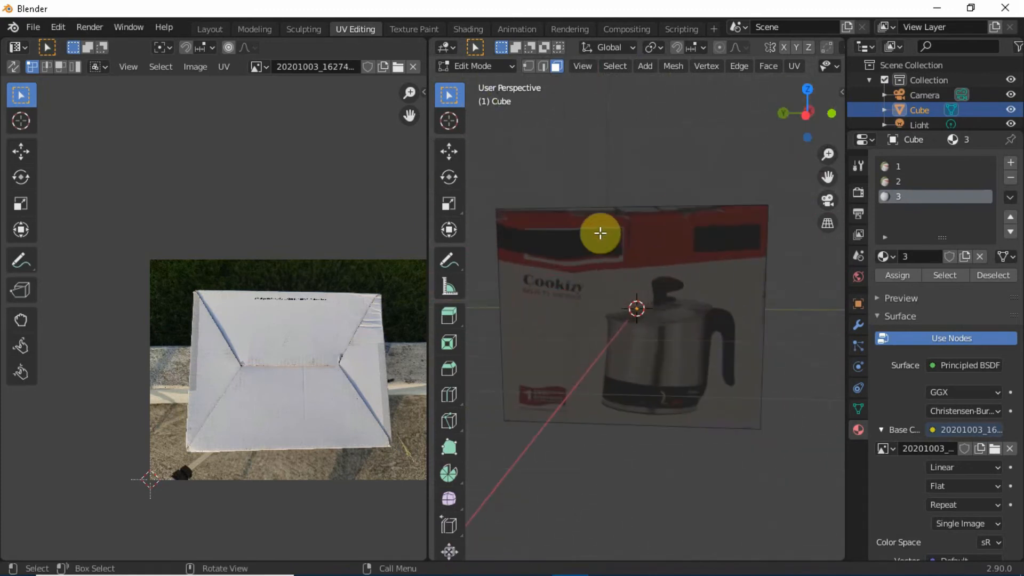
{"action": "left_click", "coordinate": [259, 66]}
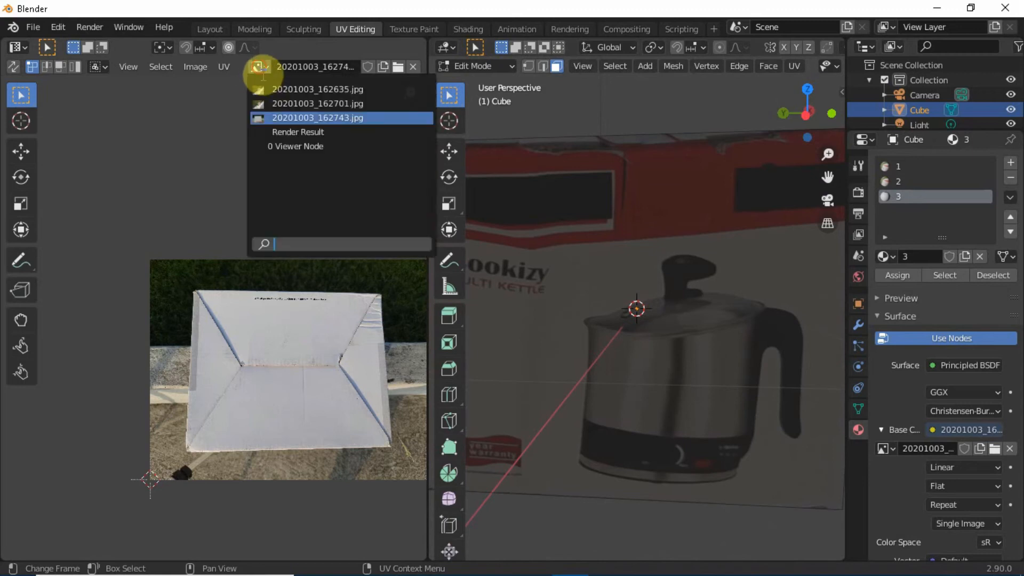
{"action": "left_click", "coordinate": [266, 91]}
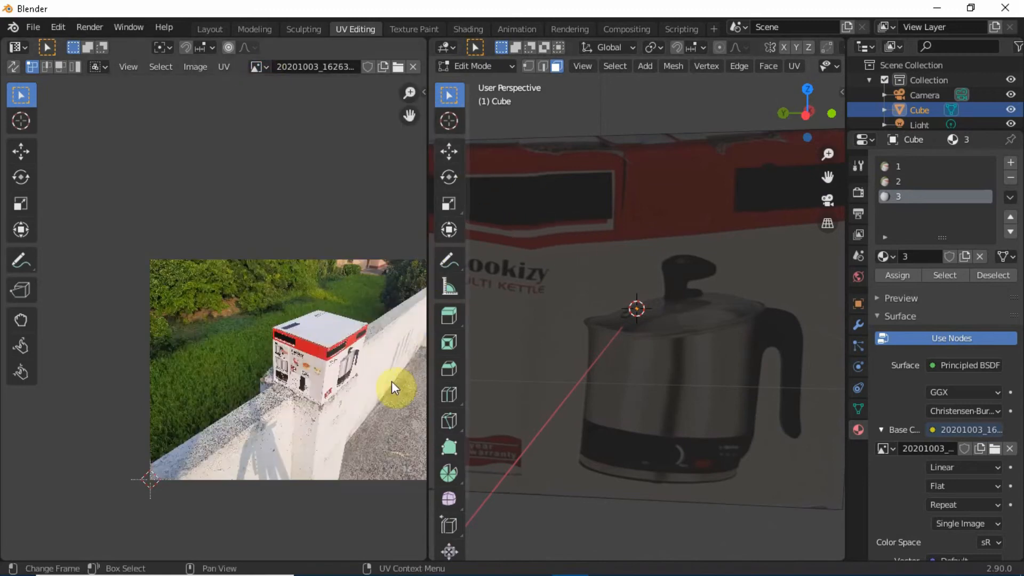
{"action": "scroll", "coordinate": [336, 290], "scroll_direction": "up", "scroll_amount": 5}
{"action": "middle_click_drag", "start_coordinate": [366, 320], "coordinate": [23, 82]}
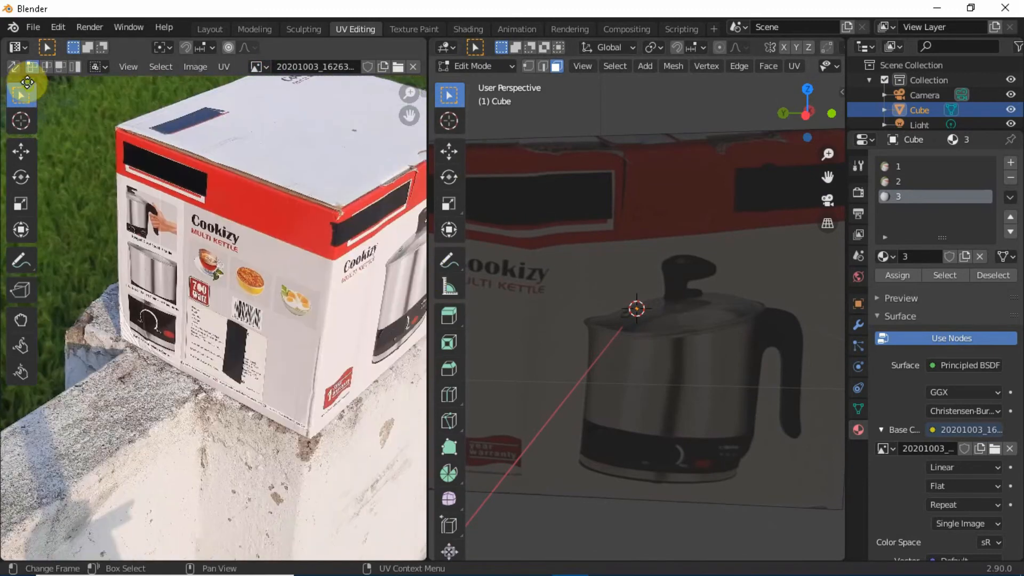
{"action": "scroll", "coordinate": [236, 155], "scroll_direction": "up", "scroll_amount": 5}
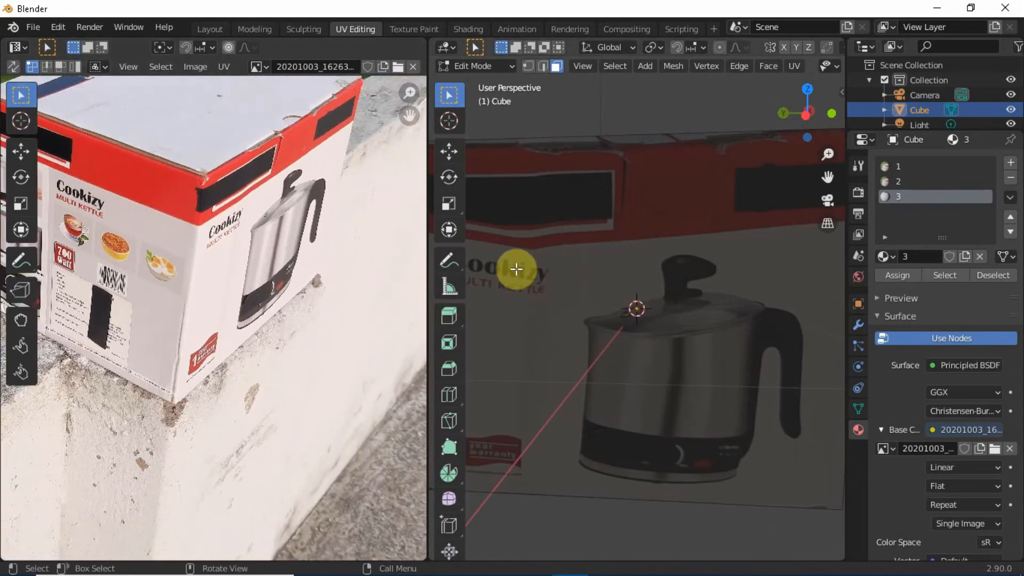
{"action": "scroll", "coordinate": [571, 235], "scroll_direction": "down", "scroll_amount": 3}
{"action": "middle_click_drag", "start_coordinate": [597, 261], "coordinate": [671, 349]}
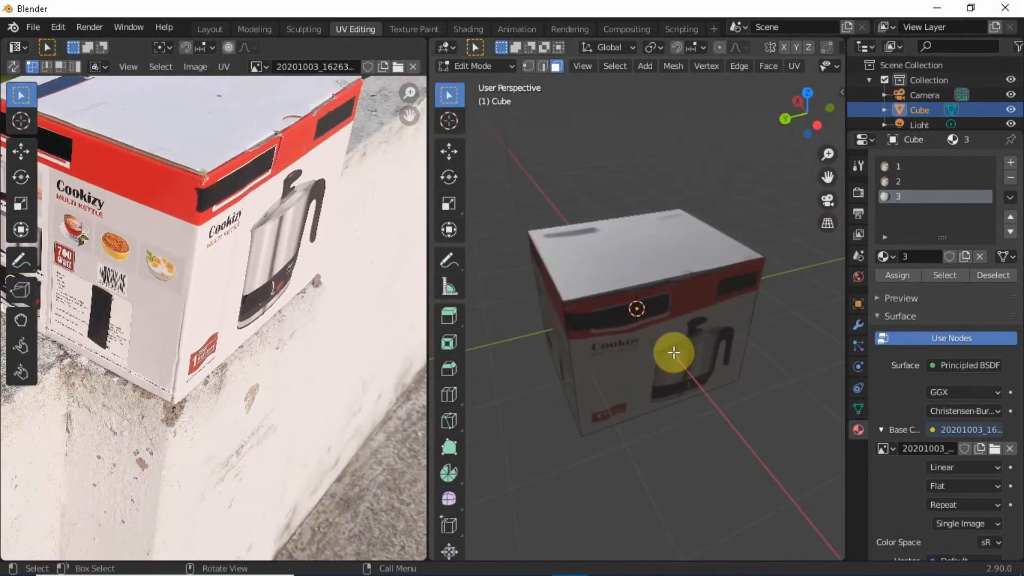
Subdivide all of the cube's faces with 25 cuts and return to Object Mode
{"action": "key", "text": "a"}
{"action": "right_click", "coordinate": [670, 337]}
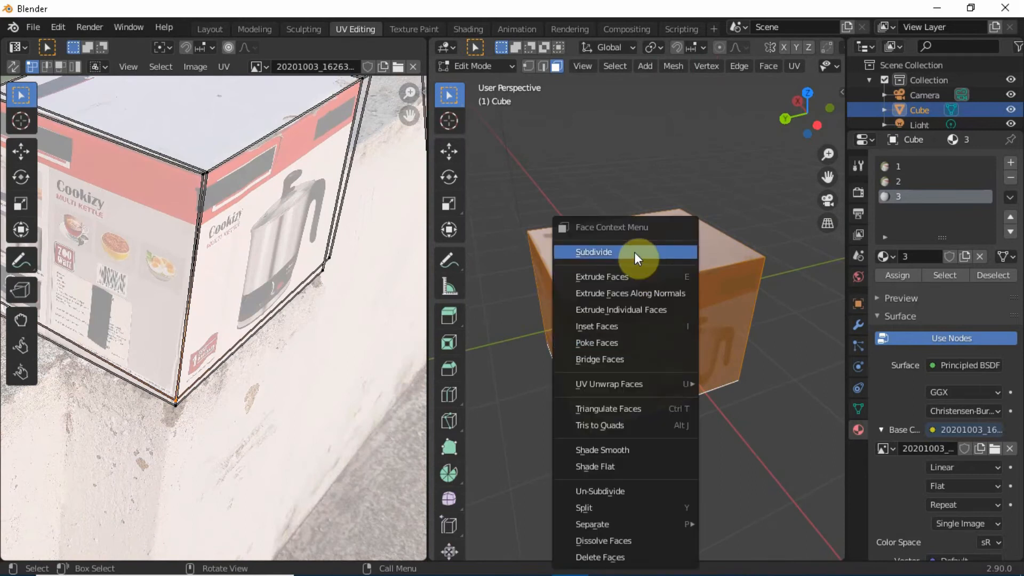
{"action": "left_click", "coordinate": [634, 252]}
{"action": "left_click", "coordinate": [479, 547]}
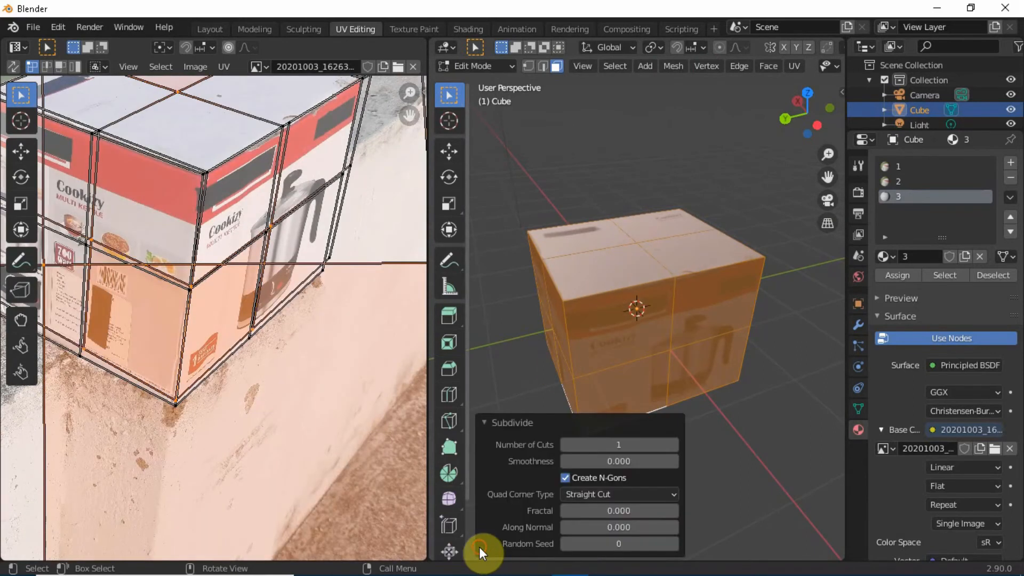
{"action": "left_click", "coordinate": [611, 445]}
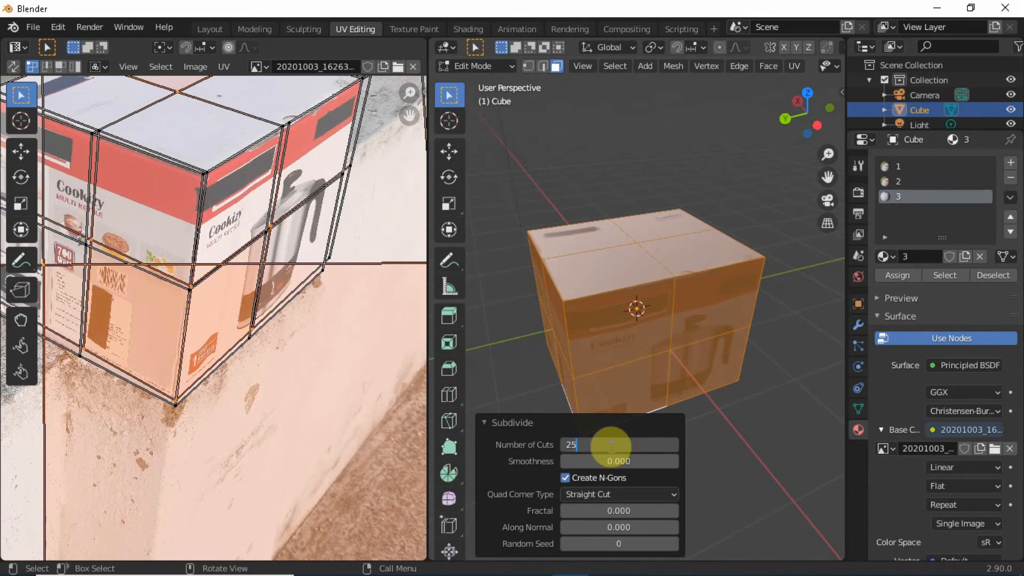
{"action": "type", "text": "25"}
{"action": "key", "text": "Return"}
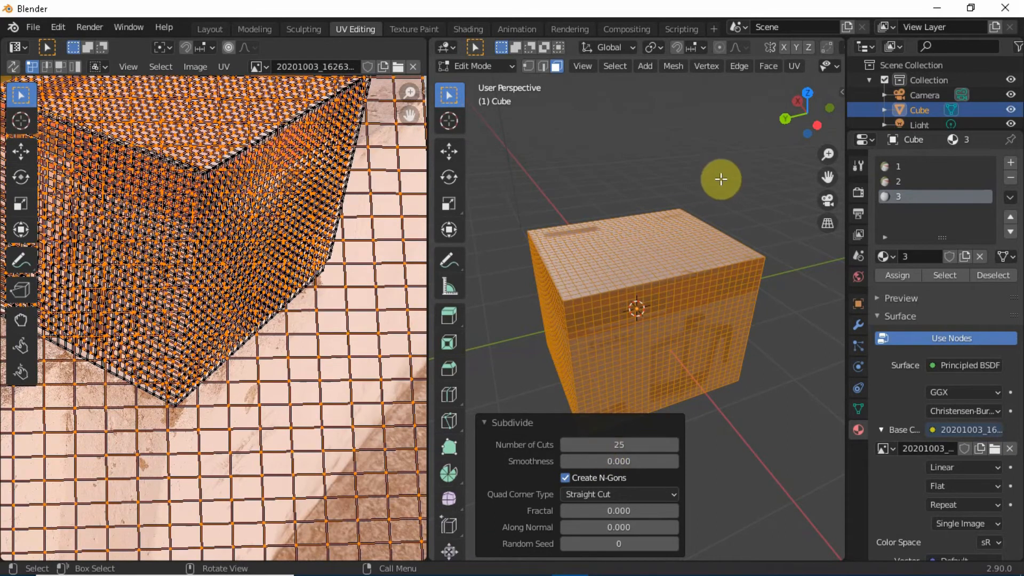
{"action": "left_click", "coordinate": [475, 66]}
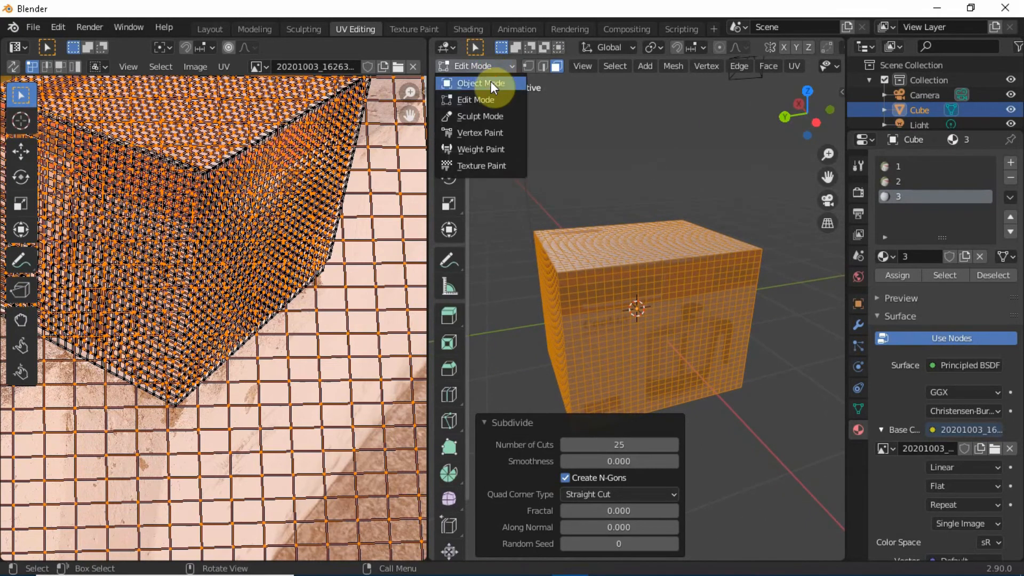
{"action": "left_click", "coordinate": [490, 78]}
{"action": "left_click_drag", "start_coordinate": [807, 113], "coordinate": [813, 165]}
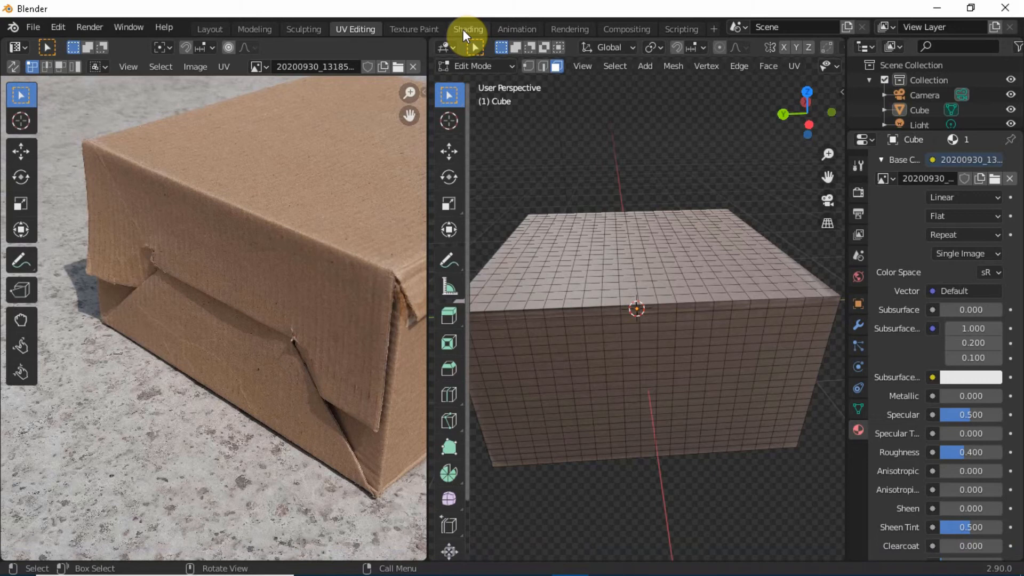
In the Shading workspace, add a Bump node to material 1, linking image Color to Height and its Normal to the Principled BSDF's Normal
{"action": "left_click", "coordinate": [463, 30]}
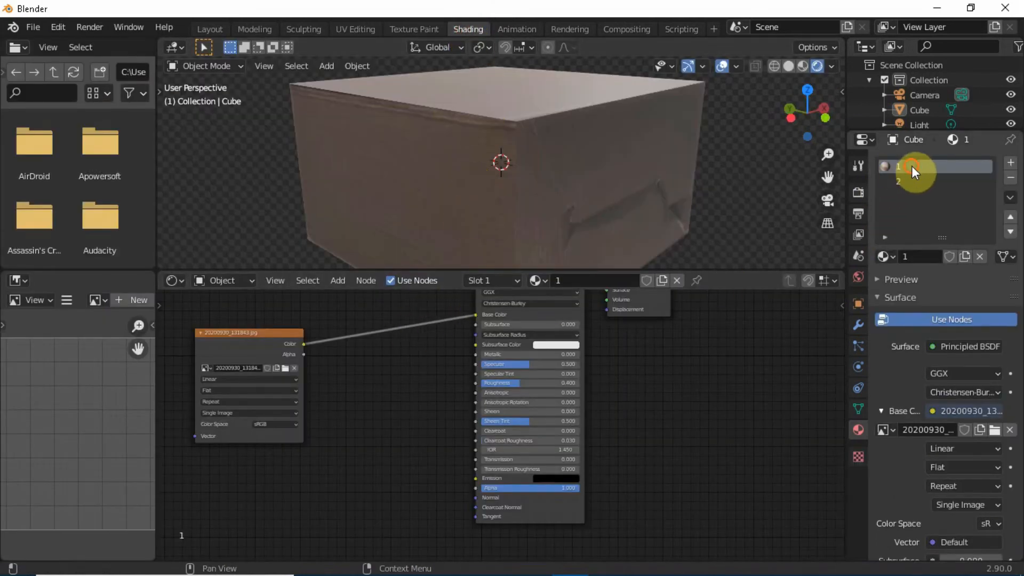
{"action": "key", "text": "shift+a"}
{"action": "mouse_move", "coordinate": [397, 414]}
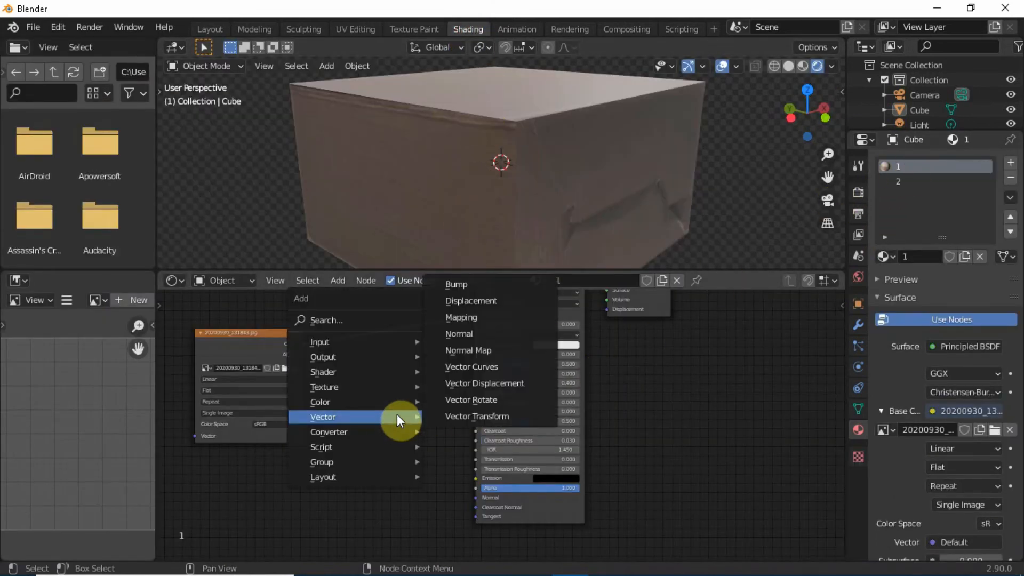
{"action": "left_click", "coordinate": [466, 286]}
{"action": "left_click", "coordinate": [360, 373]}
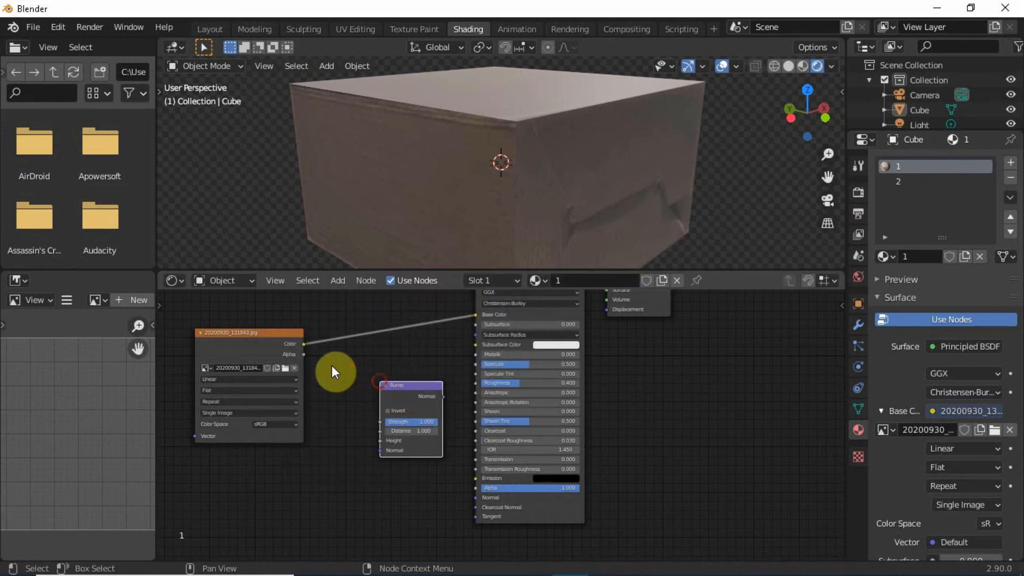
{"action": "left_click_drag", "start_coordinate": [303, 345], "coordinate": [380, 439]}
{"action": "left_click_drag", "start_coordinate": [443, 395], "coordinate": [472, 500]}
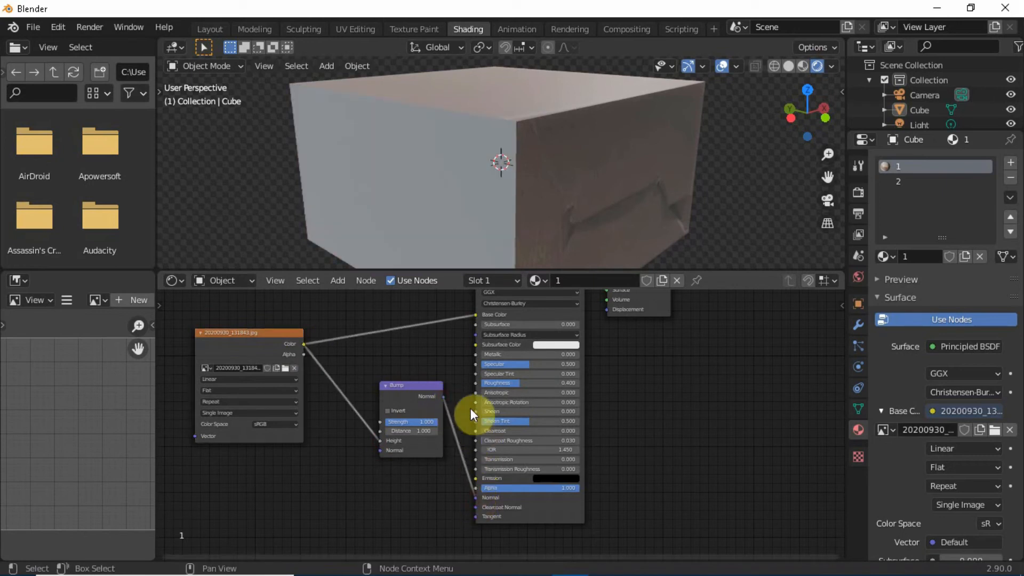
Lower the strength of material 1's Bump node to about 0.208
{"action": "middle_click_drag", "start_coordinate": [416, 175], "coordinate": [349, 256]}
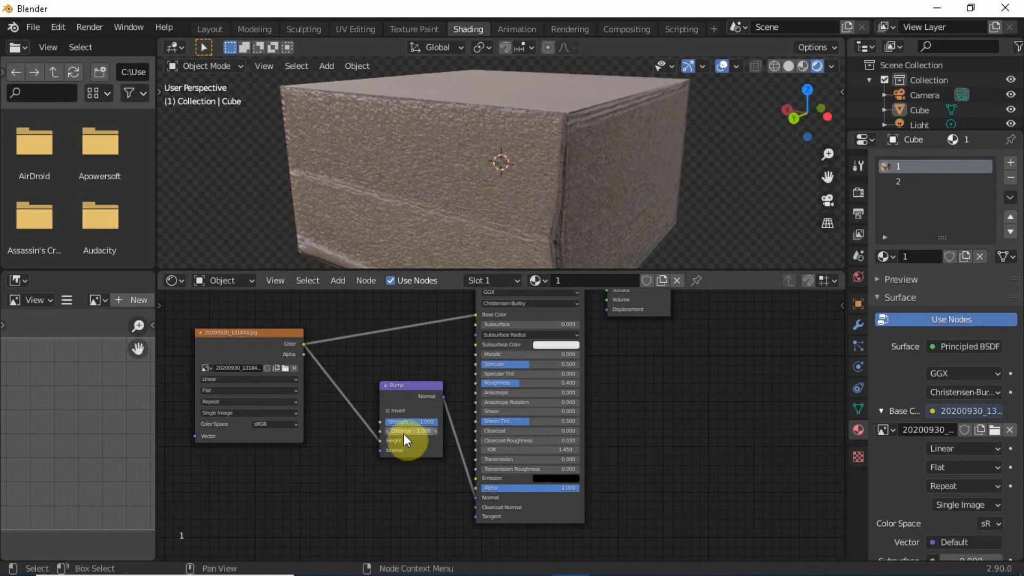
{"action": "scroll", "coordinate": [400, 431], "scroll_direction": "up", "scroll_amount": 2}
{"action": "left_click_drag", "start_coordinate": [392, 421], "coordinate": [375, 421]}
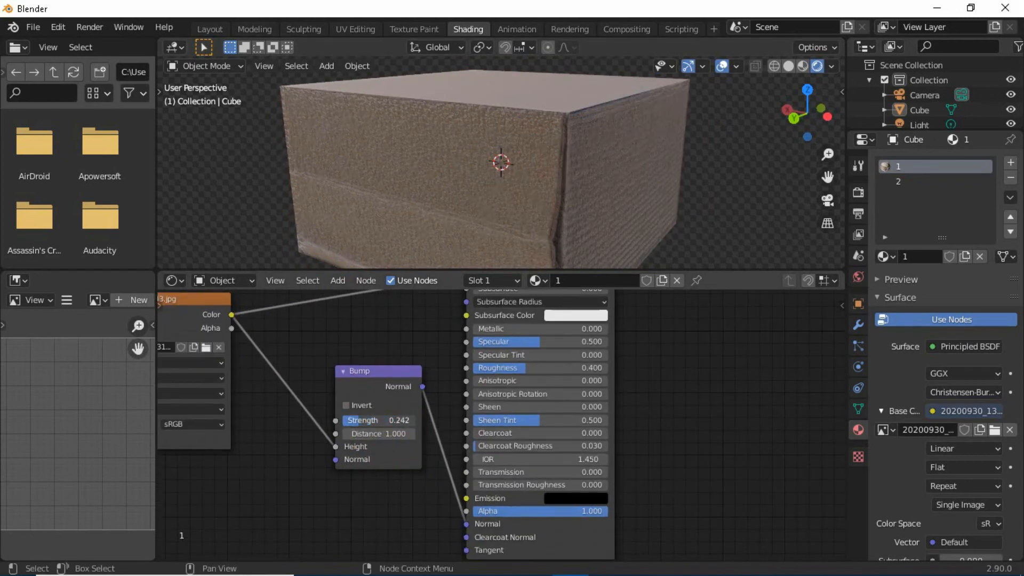
{"action": "middle_click_drag", "start_coordinate": [674, 152], "coordinate": [540, 165]}
Add a Bump node to material 2 and connect it between the image's Color and the Principled BSDF's Normal
{"action": "left_click", "coordinate": [902, 182]}
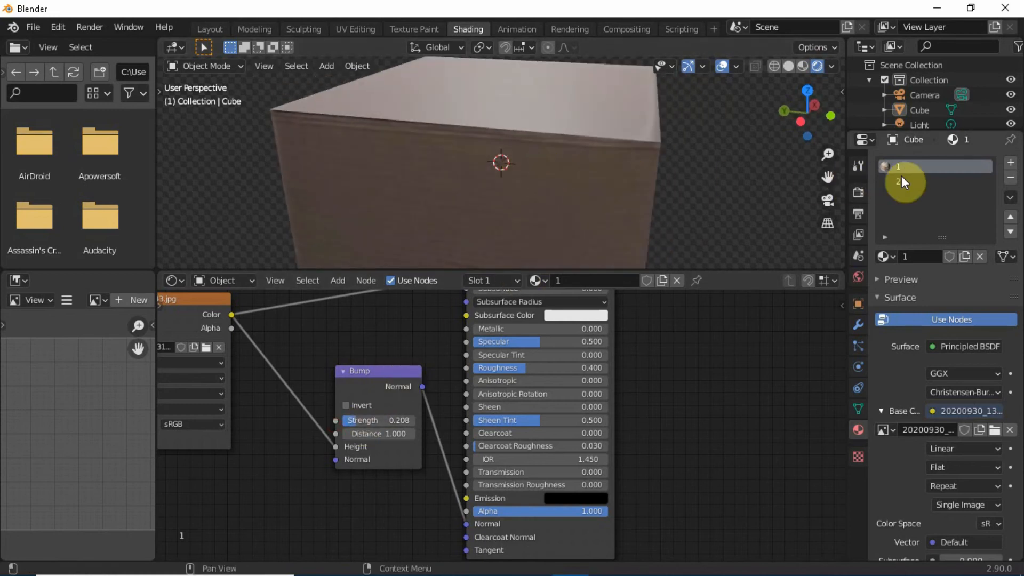
{"action": "middle_click_drag", "start_coordinate": [500, 328], "coordinate": [400, 440]}
{"action": "key", "text": "shift+a"}
{"action": "mouse_move", "coordinate": [413, 429]}
{"action": "left_click", "coordinate": [471, 313]}
{"action": "left_click", "coordinate": [389, 395]}
{"action": "left_click_drag", "start_coordinate": [367, 348], "coordinate": [393, 478]}
{"action": "left_click_drag", "start_coordinate": [424, 411], "coordinate": [365, 412]}
{"action": "middle_click_drag", "start_coordinate": [431, 434], "coordinate": [426, 340]}
{"action": "left_click_drag", "start_coordinate": [415, 325], "coordinate": [484, 538]}
Reduce the strength of material 2's Bump node and raise the Principled BSDF's roughness to 1.000
{"action": "left_click_drag", "start_coordinate": [395, 359], "coordinate": [376, 359]}
{"action": "middle_click_drag", "start_coordinate": [539, 192], "coordinate": [744, 143]}
{"action": "middle_click_drag", "start_coordinate": [663, 137], "coordinate": [525, 176]}
{"action": "mouse_move", "coordinate": [373, 361]}
{"action": "left_mouse_down"}
{"action": "mouse_move", "coordinate": [352, 361]}
{"action": "mouse_move", "coordinate": [373, 361]}
{"action": "left_mouse_up"}
{"action": "middle_click_drag", "start_coordinate": [512, 224], "coordinate": [560, 240]}
{"action": "mouse_move", "coordinate": [553, 381]}
{"action": "left_mouse_down"}
{"action": "mouse_move", "coordinate": [497, 381]}
{"action": "mouse_move", "coordinate": [629, 380]}
{"action": "left_mouse_up"}
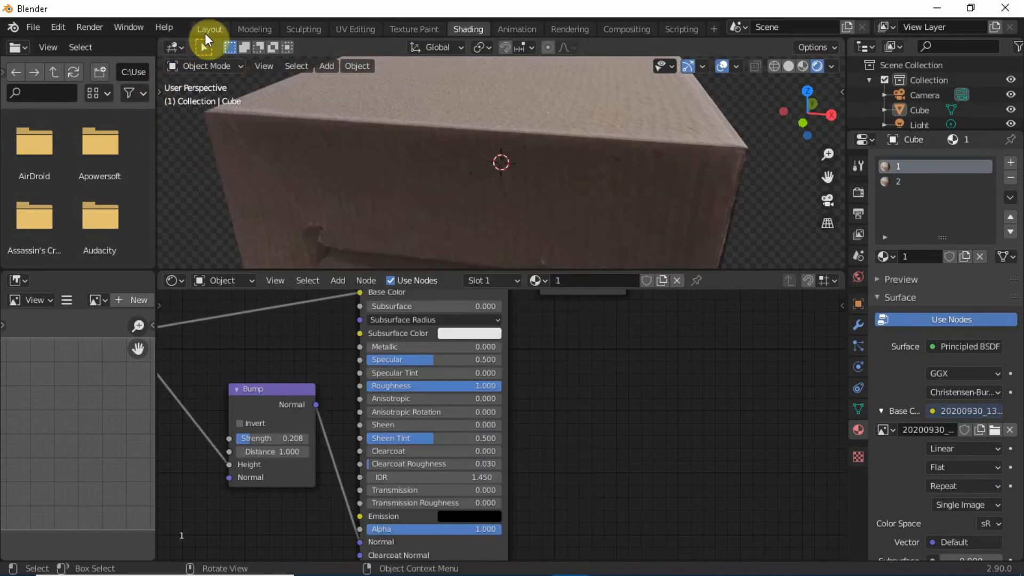
Inspect the bump-mapped cardboard box from different sides in the Layout workspace
{"action": "left_click", "coordinate": [208, 31]}
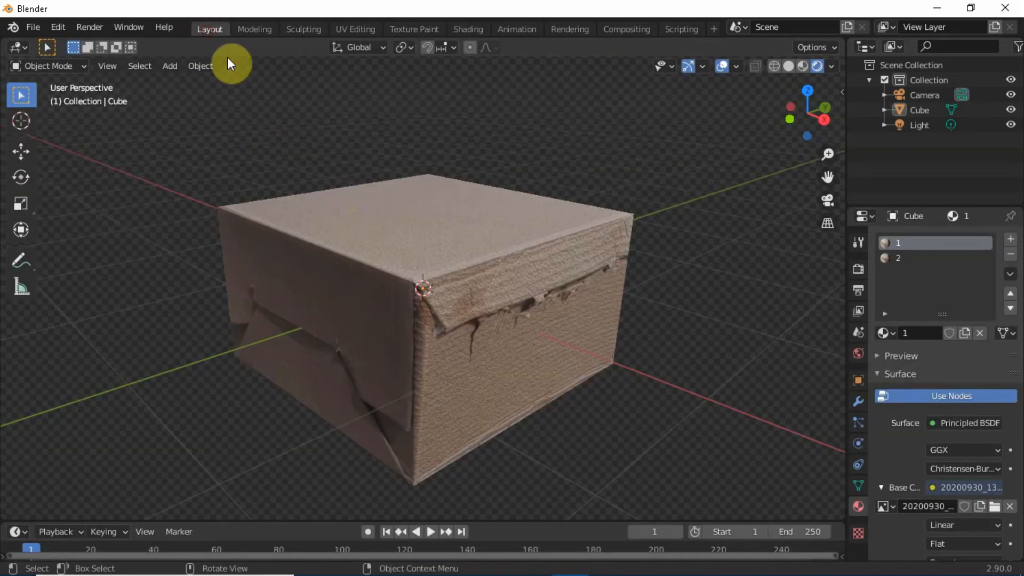
{"action": "middle_click_drag", "start_coordinate": [395, 199], "coordinate": [208, 201]}
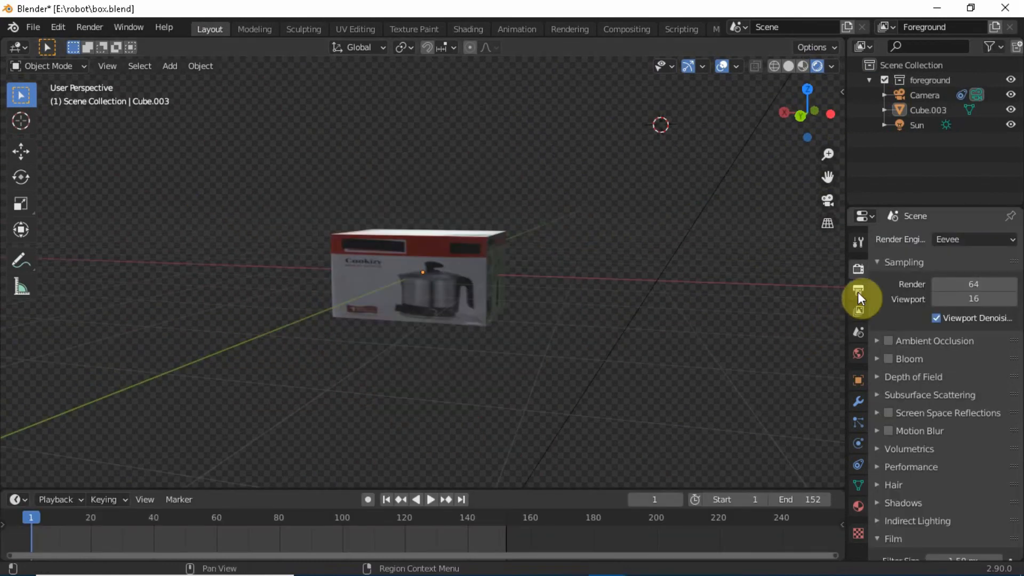
Check the render output folder setting and choose PNG as the output file format
{"action": "left_click", "coordinate": [858, 291]}
{"action": "scroll", "coordinate": [1017, 384], "scroll_direction": "down", "scroll_amount": 3}
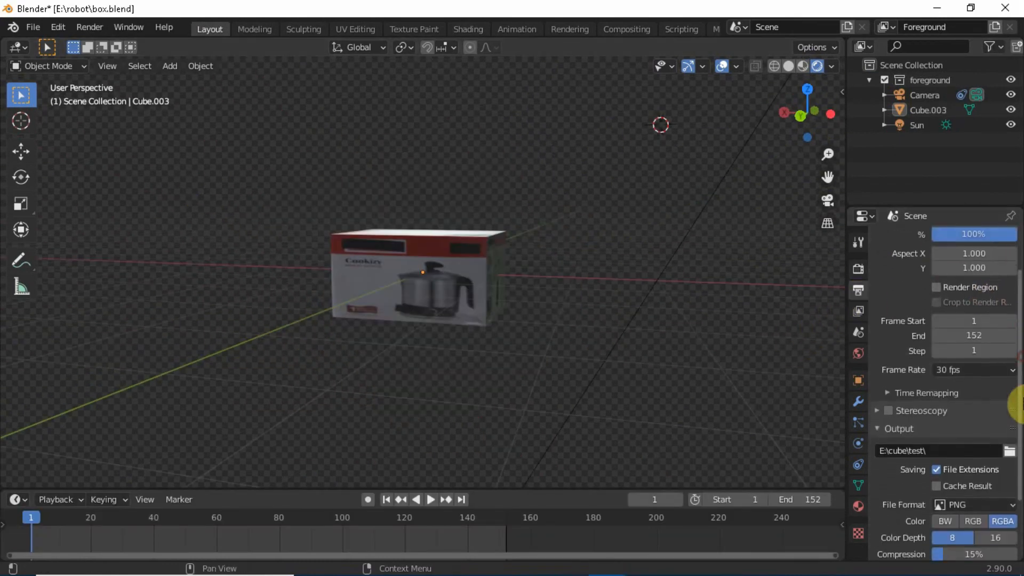
{"action": "left_click", "coordinate": [1010, 443]}
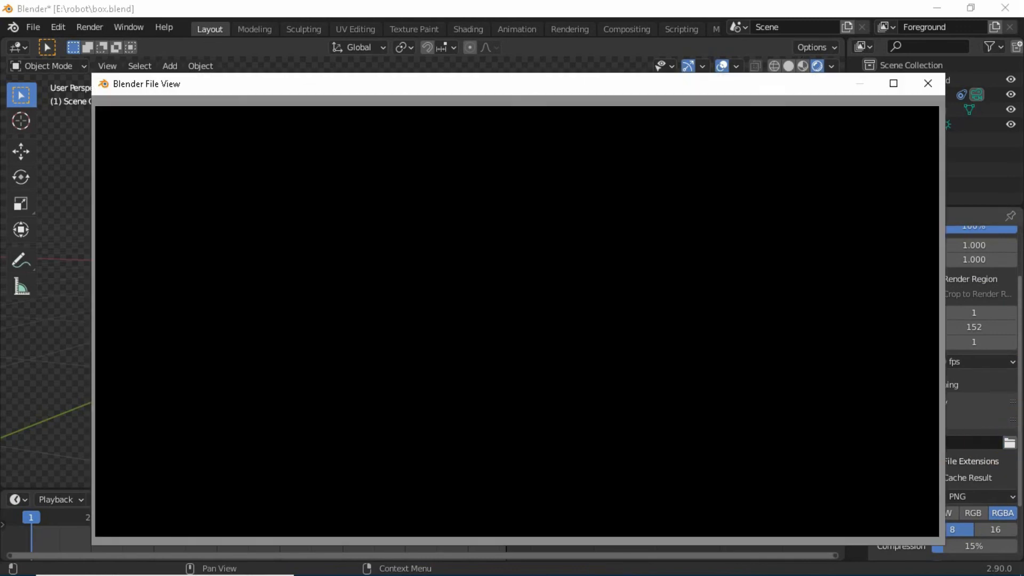
{"action": "key", "text": "Escape"}
{"action": "scroll", "coordinate": [987, 435], "scroll_direction": "down", "scroll_amount": 2}
{"action": "left_click", "coordinate": [951, 427]}
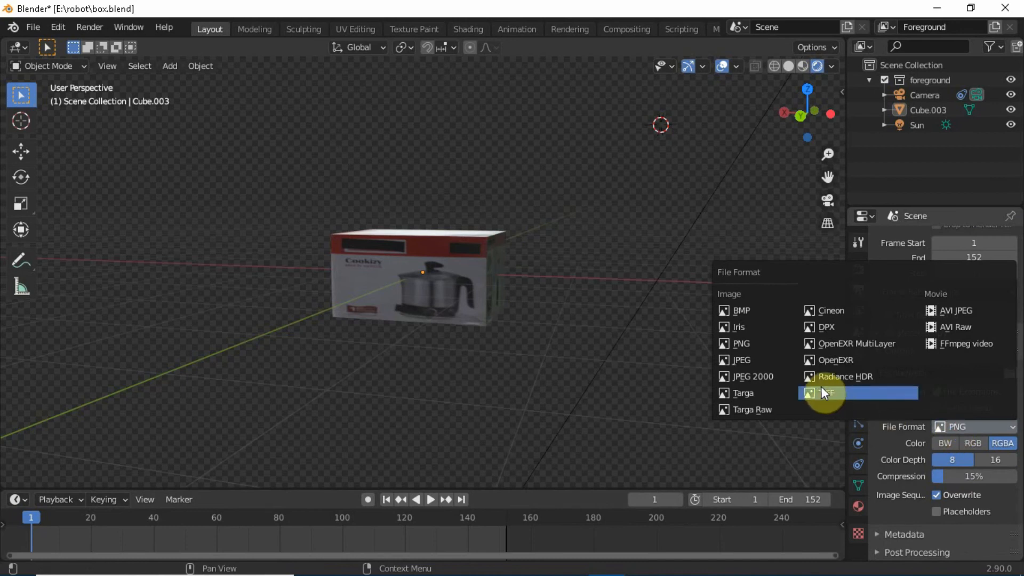
{"action": "left_click", "coordinate": [745, 344]}
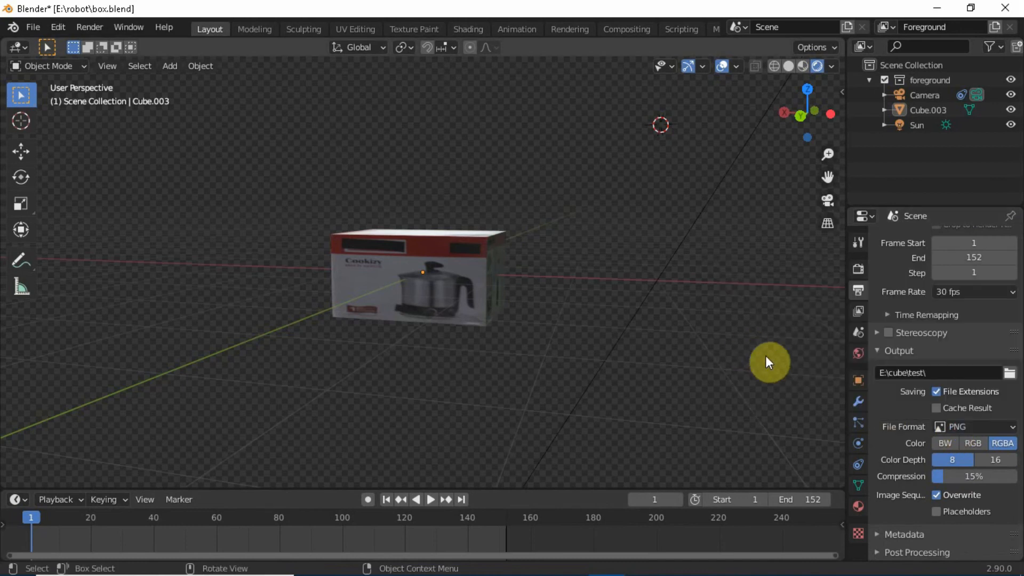
Switch the render engine to Cycles and render a still image of the scene
{"action": "left_click", "coordinate": [857, 273]}
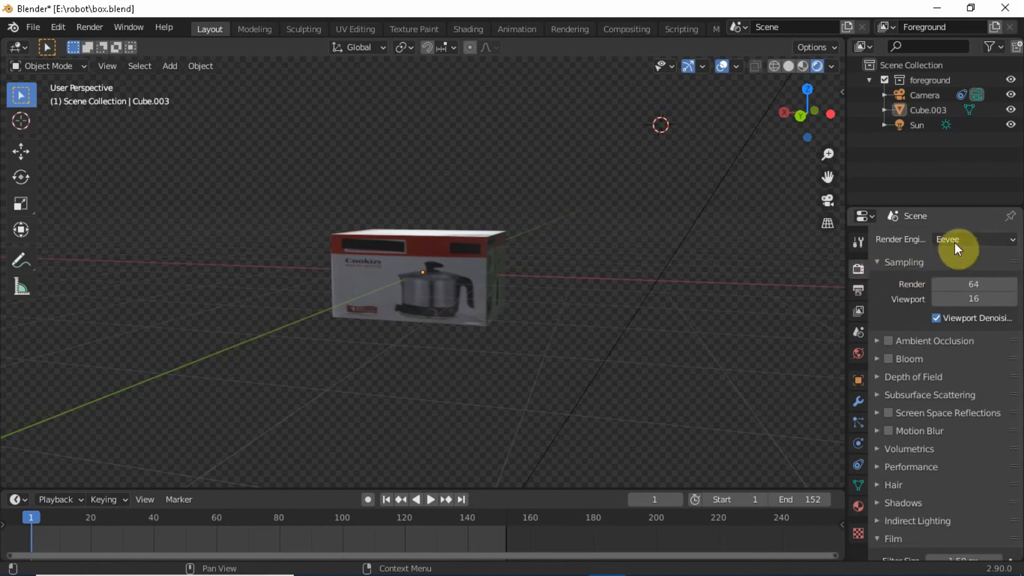
{"action": "left_click", "coordinate": [953, 240]}
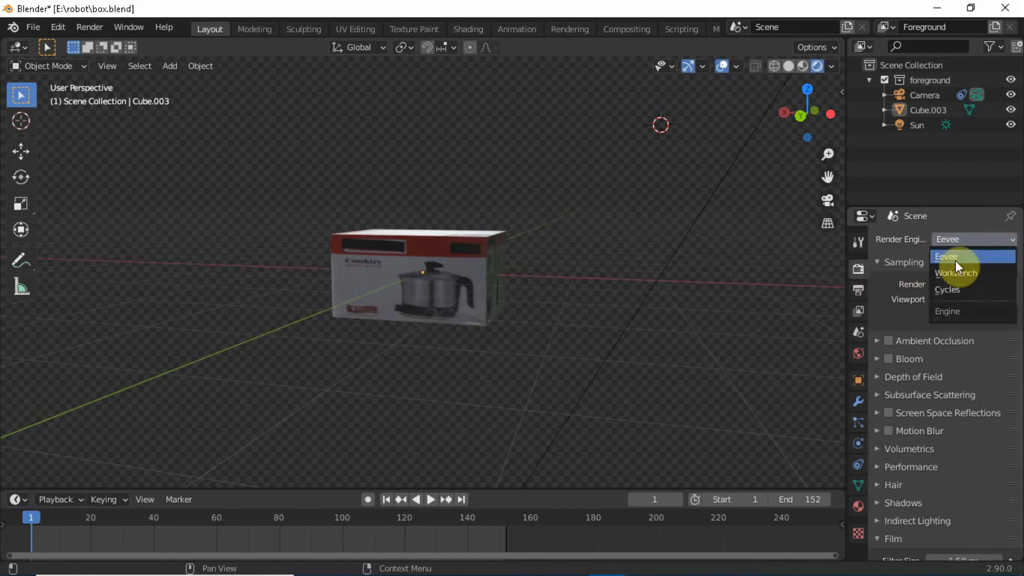
{"action": "left_click", "coordinate": [955, 291]}
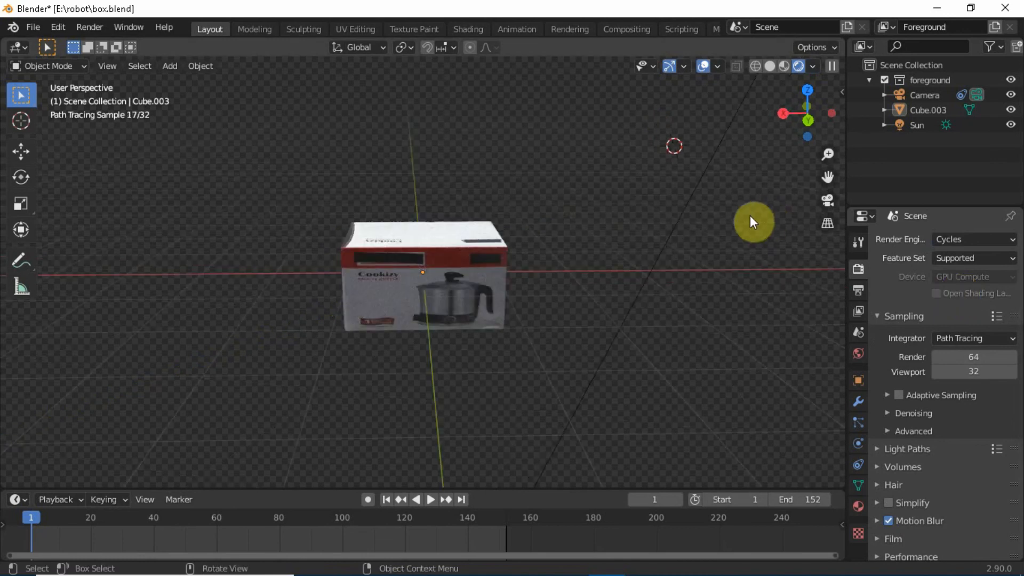
{"action": "left_click", "coordinate": [79, 31]}
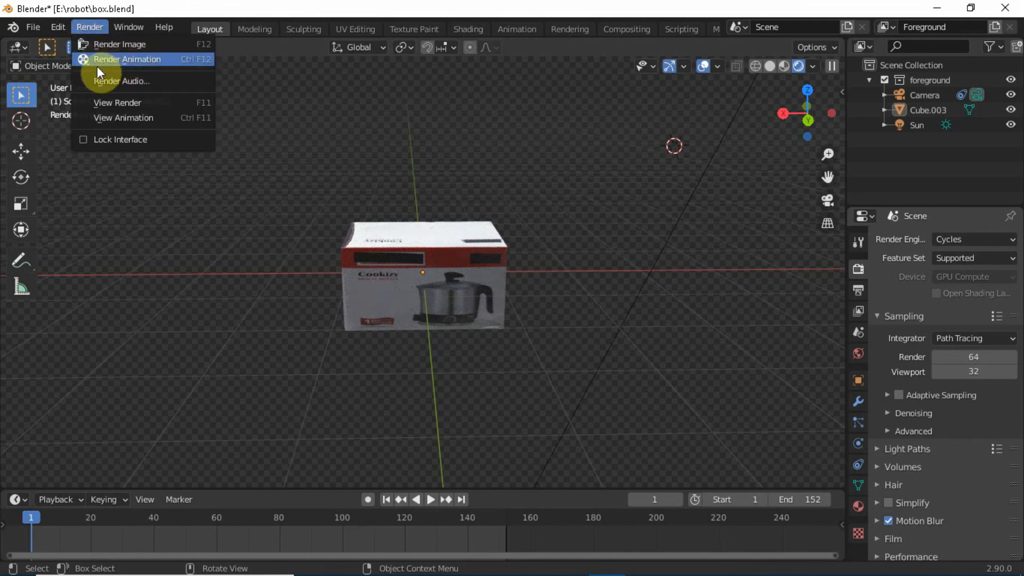
{"action": "left_click", "coordinate": [117, 44]}
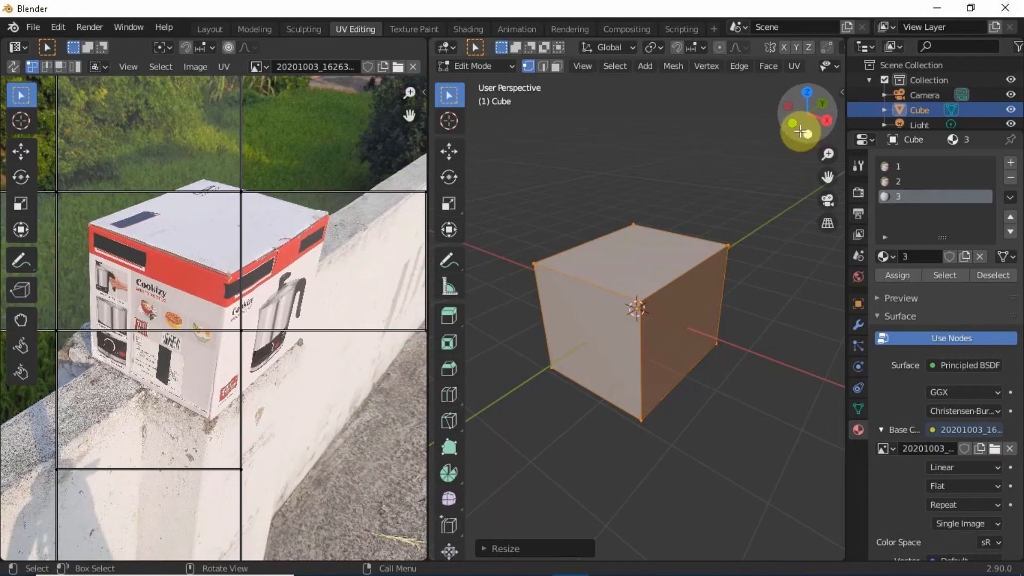
In face select mode, select the cube's three visible faces and assign material 1 to them
{"action": "left_click_drag", "start_coordinate": [804, 118], "coordinate": [797, 112]}
{"action": "left_click", "coordinate": [557, 66]}
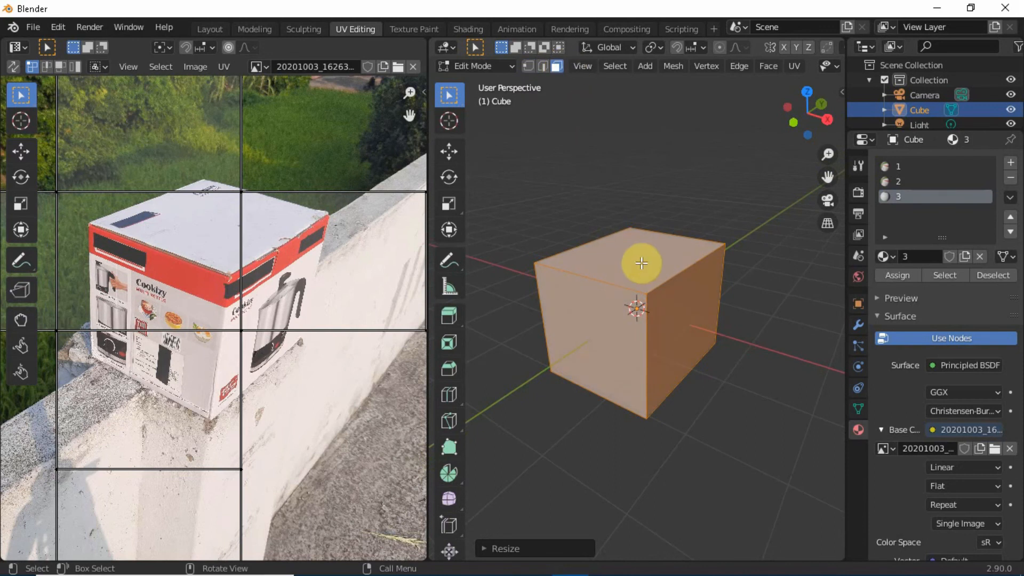
{"action": "left_click", "coordinate": [641, 263]}
{"action": "left_click", "coordinate": [602, 320], "text": "shift"}
{"action": "left_click", "coordinate": [676, 326], "text": "shift"}
{"action": "left_click", "coordinate": [906, 278]}
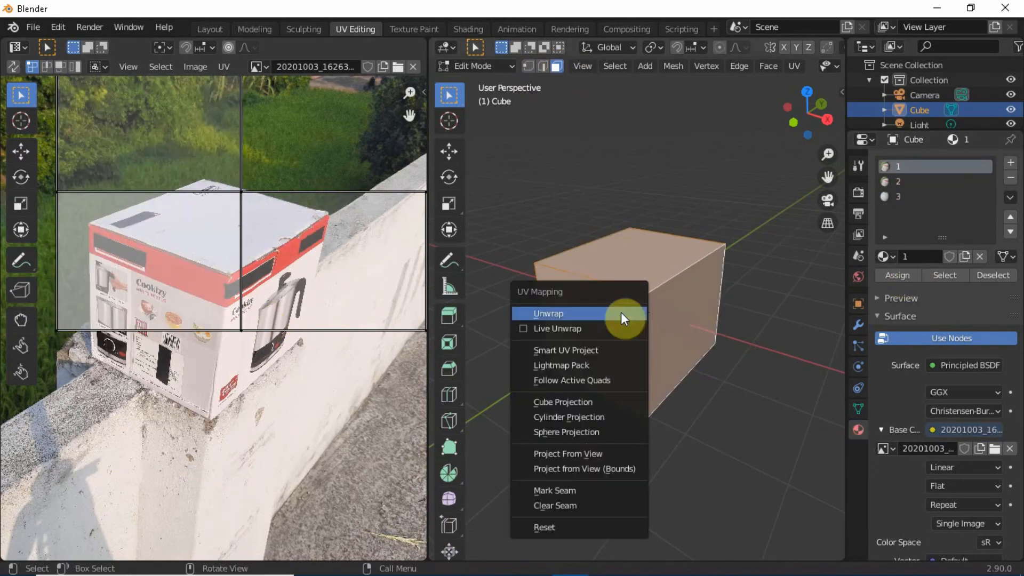
Unwrap the three selected faces with Project From View and move their UVs over the photographed box
{"action": "key", "text": "u"}
{"action": "left_click", "coordinate": [582, 453]}
{"action": "scroll", "coordinate": [140, 242], "scroll_direction": "up", "scroll_amount": 2}
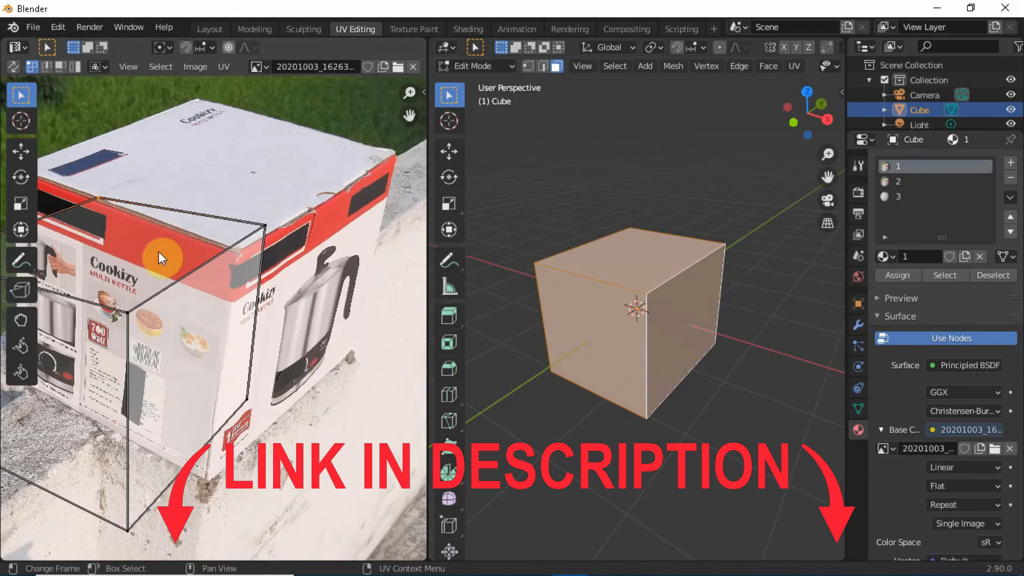
{"action": "key", "text": "g"}
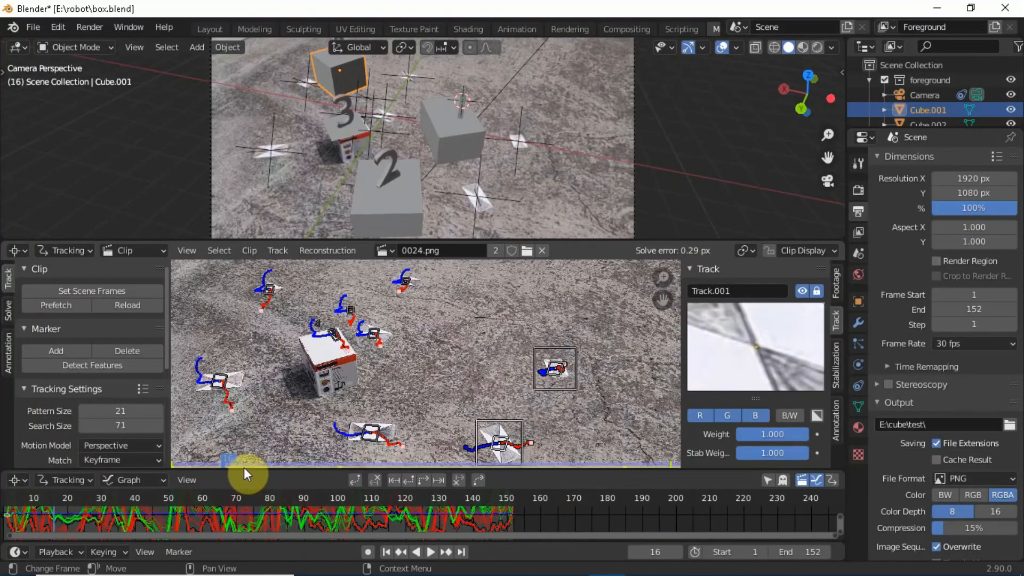
Scrub through the camera-tracked scene, orbit around the falling-boxes simulation and stop its playback
{"action": "left_click_drag", "start_coordinate": [244, 468], "coordinate": [385, 463]}
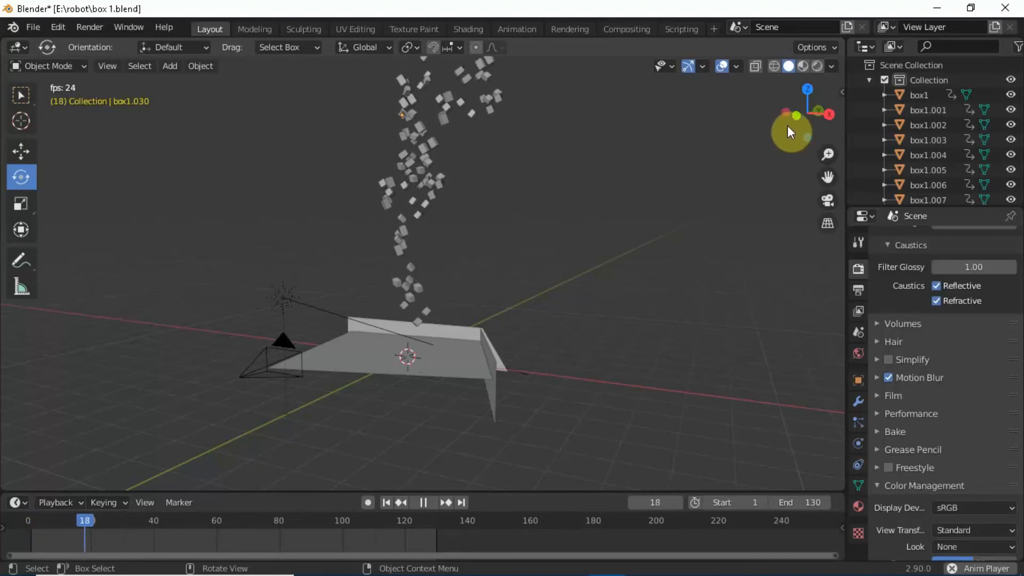
{"action": "mouse_move", "coordinate": [793, 119]}
{"action": "left_mouse_down"}
{"action": "mouse_move", "coordinate": [819, 123]}
{"action": "mouse_move", "coordinate": [775, 128]}
{"action": "mouse_move", "coordinate": [798, 126]}
{"action": "left_mouse_up"}
{"action": "key", "text": "space"}
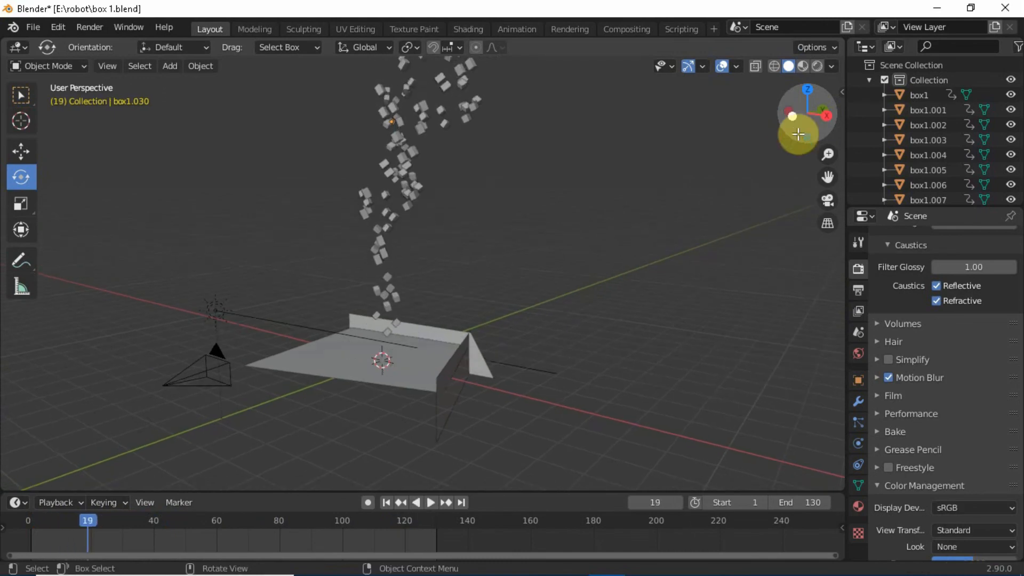